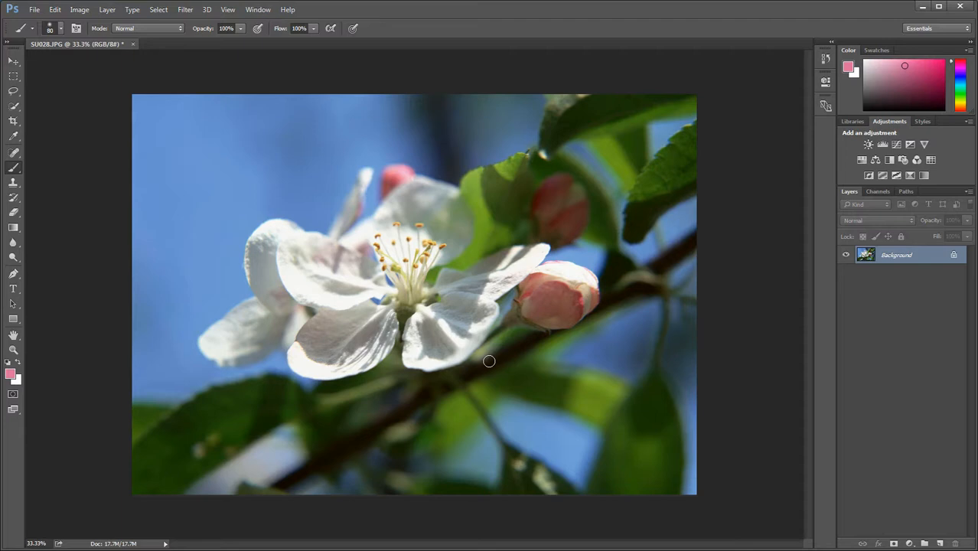
# Convert the locked Background into a regular layer, keeping the default name and Normal mode at 100% opacity
pyautogui.doubleClick(897, 261)
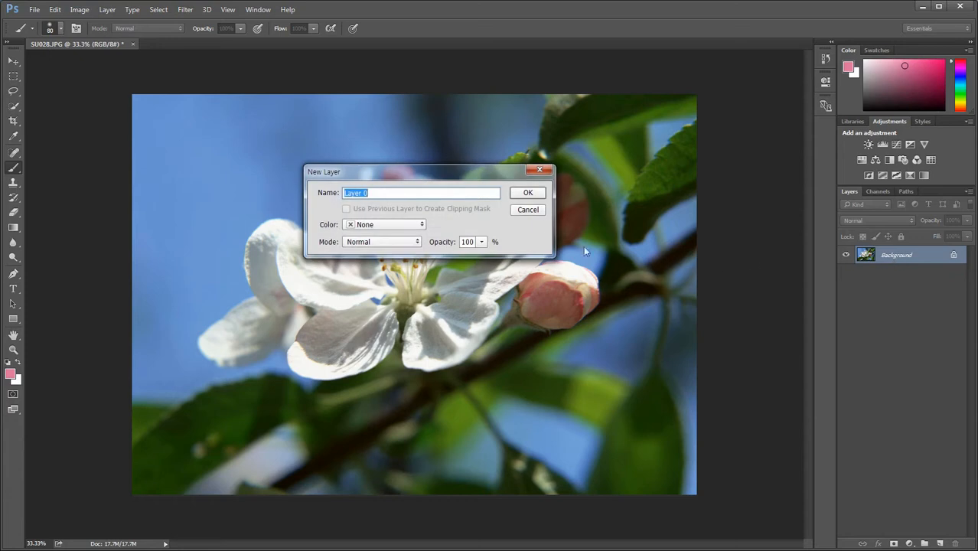
pyautogui.click(526, 194)
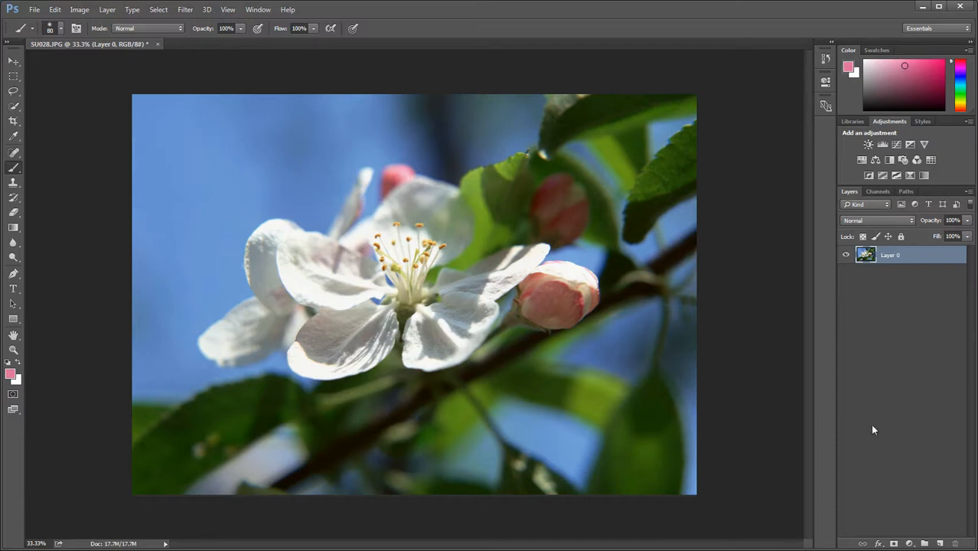
# Add an empty layer above Layer 0 and undo its creation
pyautogui.click(941, 544)
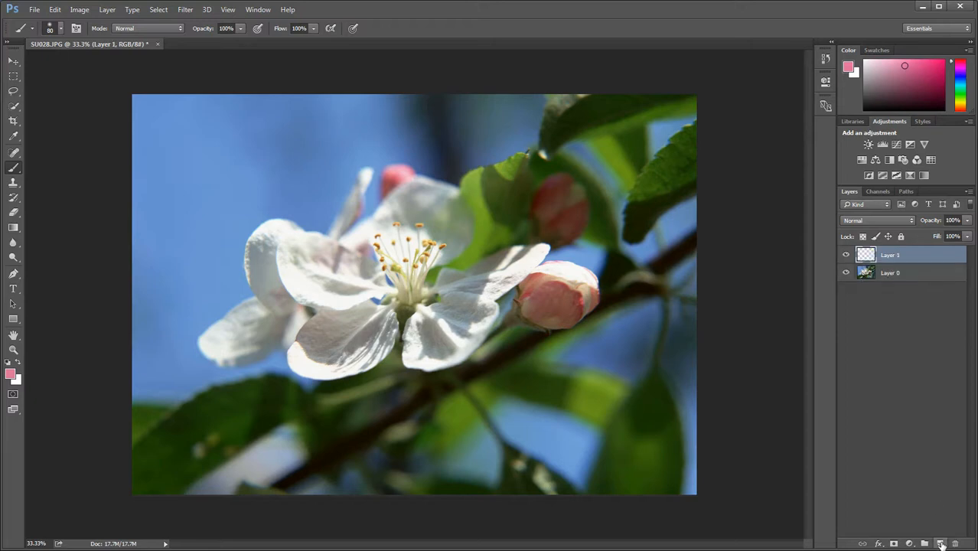
pyautogui.hotkey('ctrl', 'z')
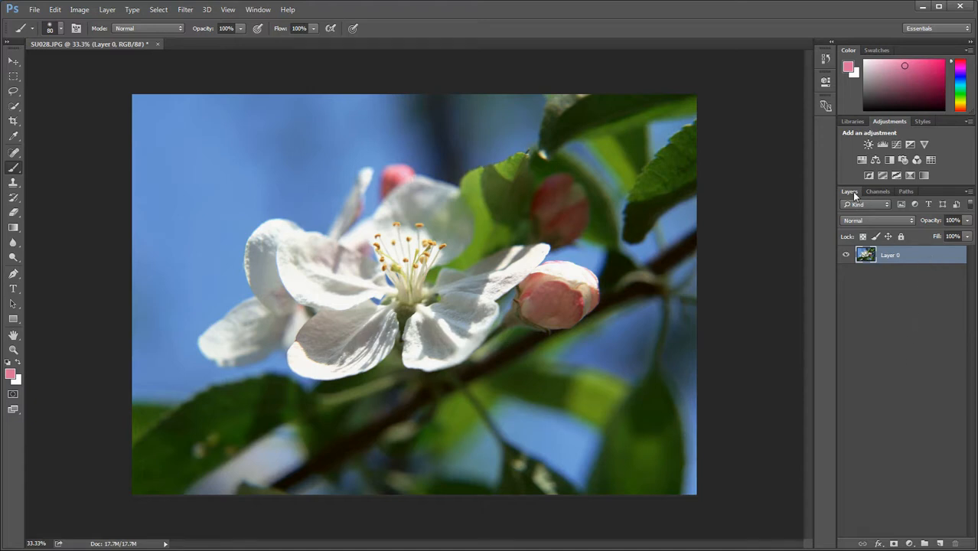
# Look at the image's channels and paths, and return to the layer list
pyautogui.click(876, 192)
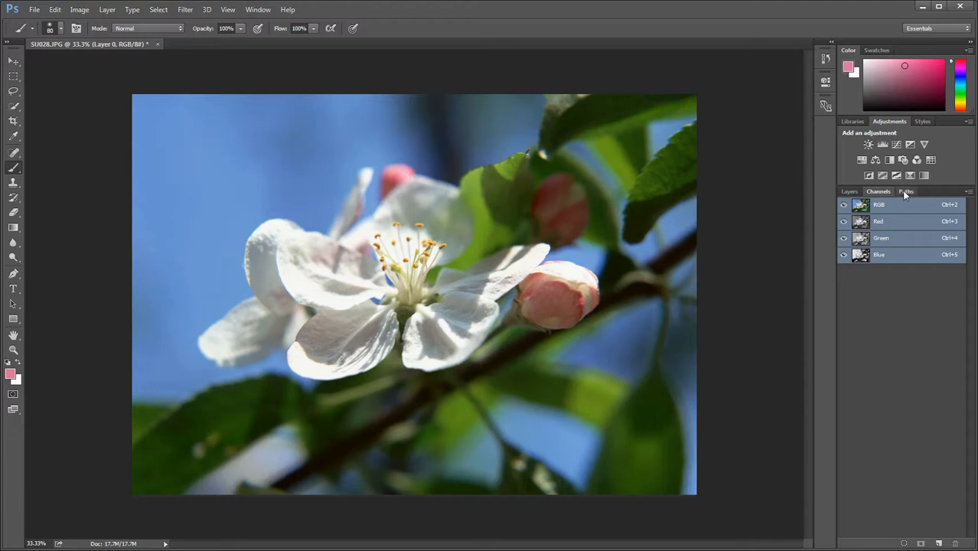
pyautogui.click(906, 193)
pyautogui.click(852, 192)
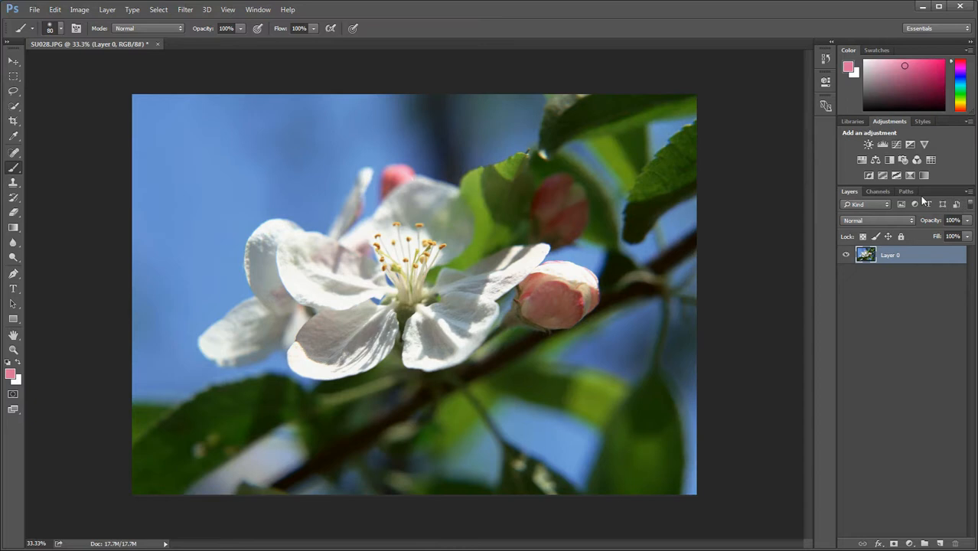
# Create an empty layer with the default New Layer settings above Layer 0 and delete it
pyautogui.click(969, 193)
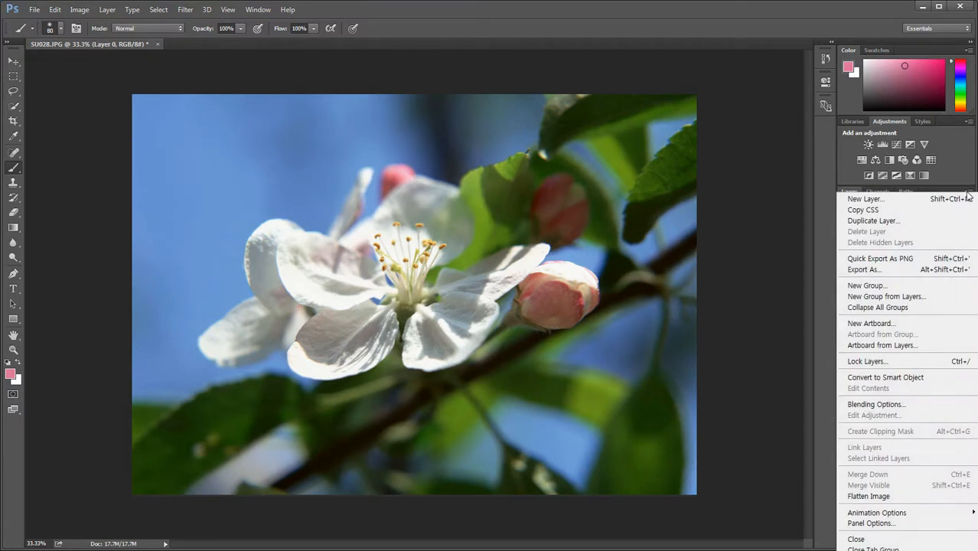
pyautogui.click(871, 201)
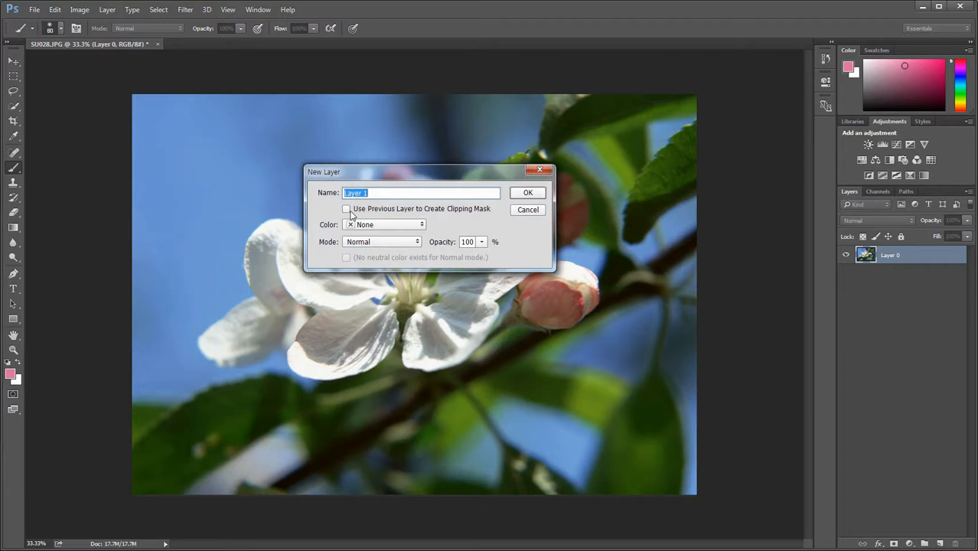
pyautogui.click(528, 193)
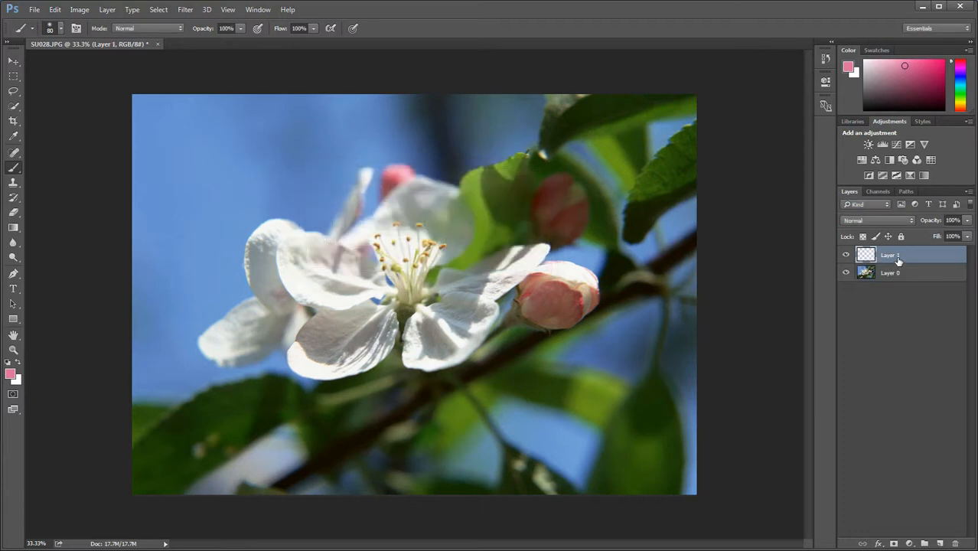
pyautogui.press('Delete')
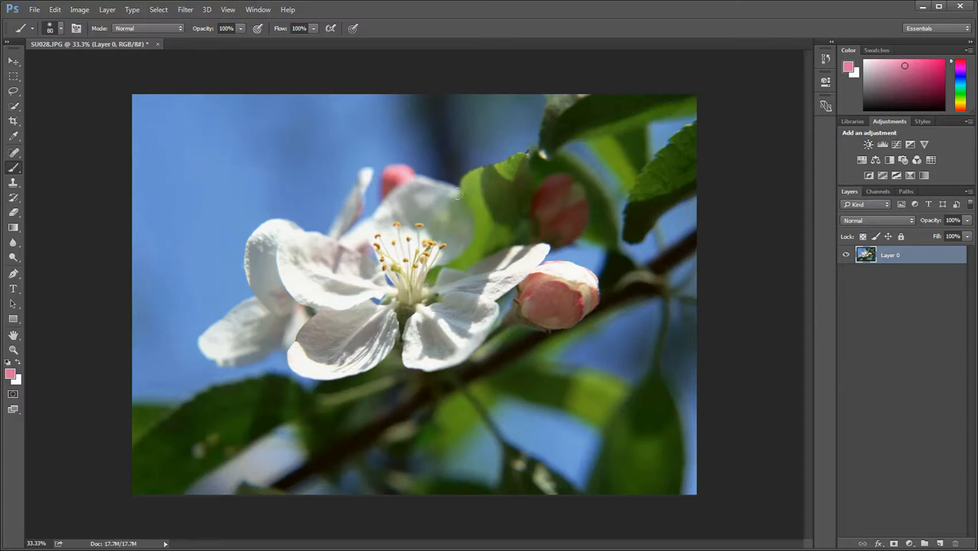
# Create another empty layer with default settings and merge it down into Layer 0
pyautogui.click(111, 11)
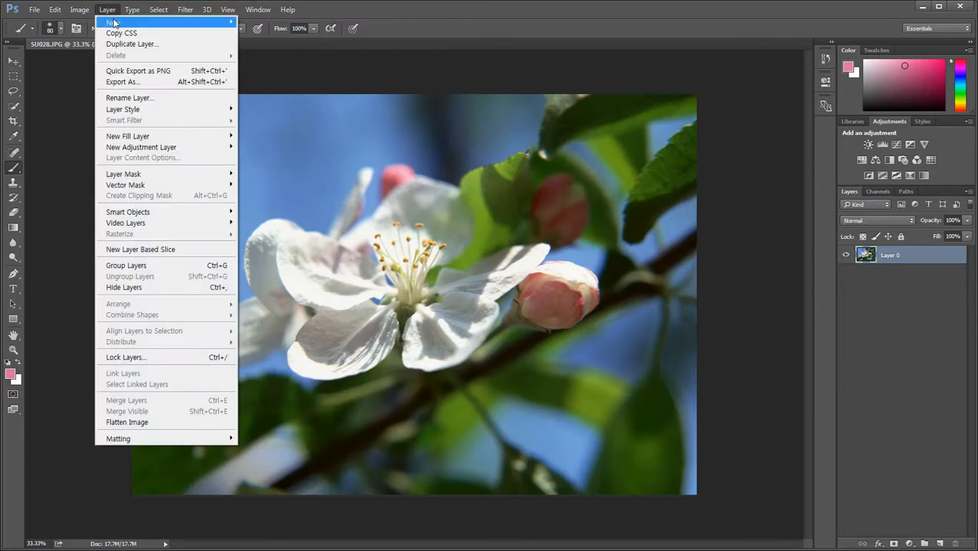
pyautogui.moveTo(115, 23)
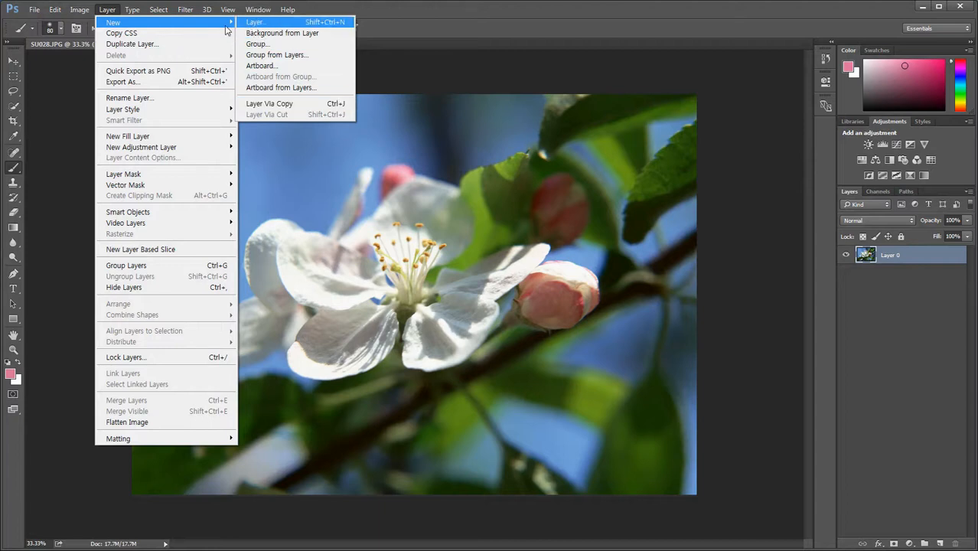
pyautogui.click(254, 24)
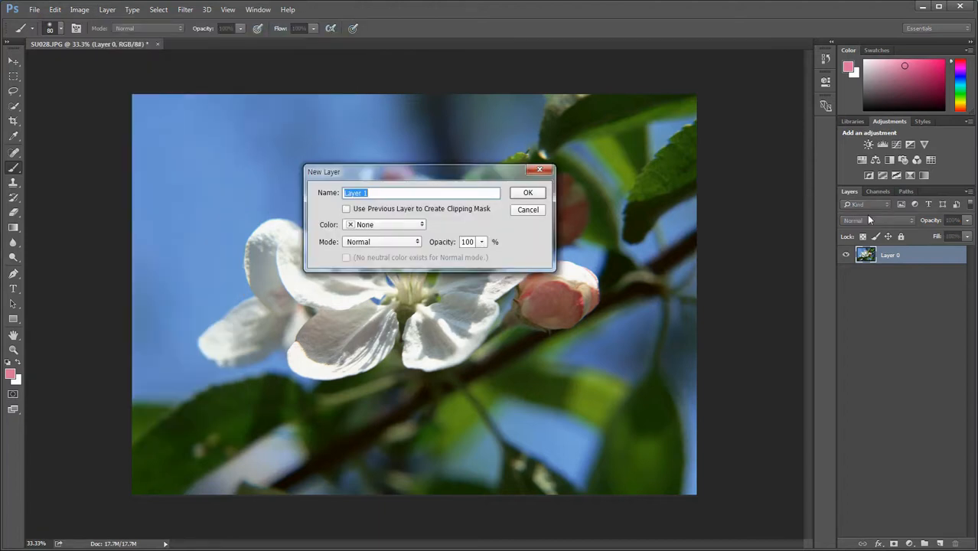
pyautogui.click(528, 193)
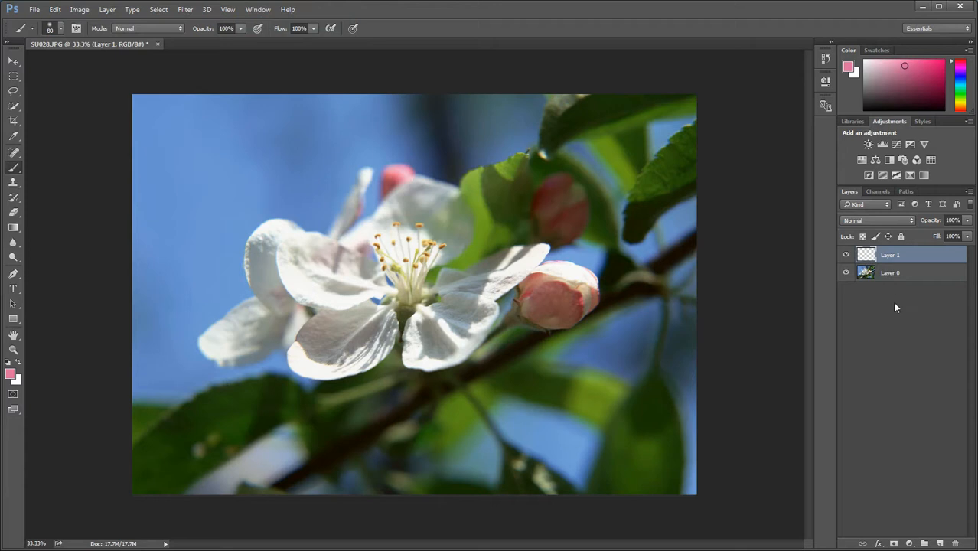
pyautogui.hotkey('ctrl', 'e')
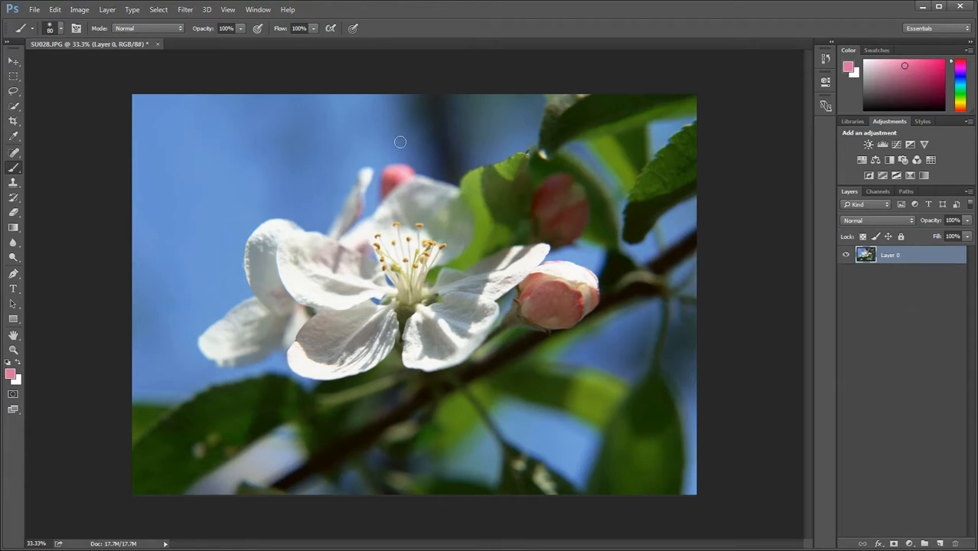
# Duplicate the whole of Layer 0 with Layer Via Copy and delete the duplicate
pyautogui.click(107, 9)
pyautogui.moveTo(112, 24)
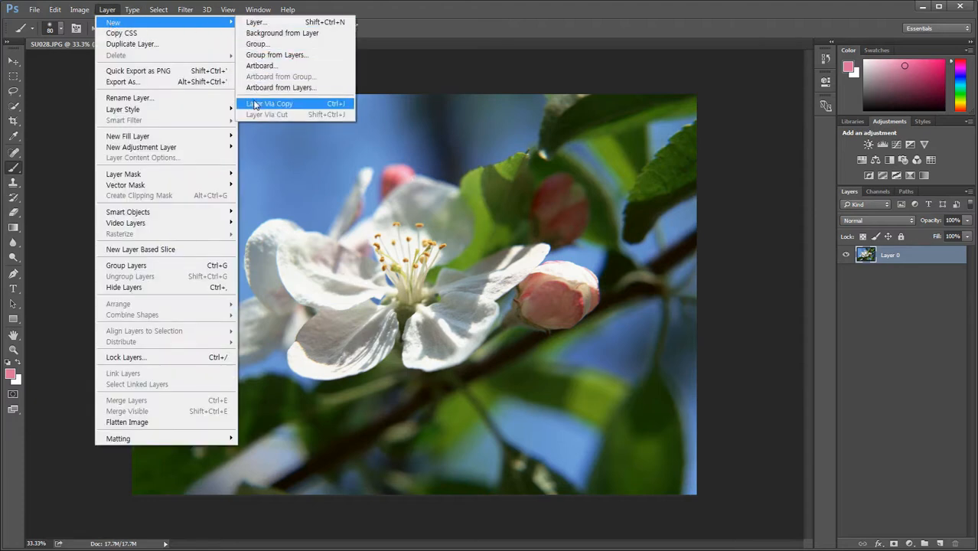
pyautogui.click(307, 107)
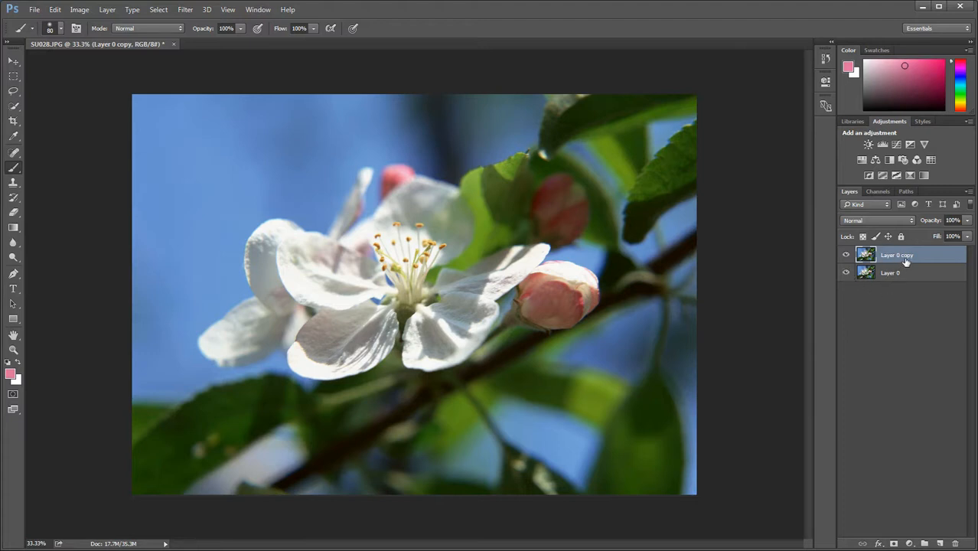
pyautogui.press('Delete')
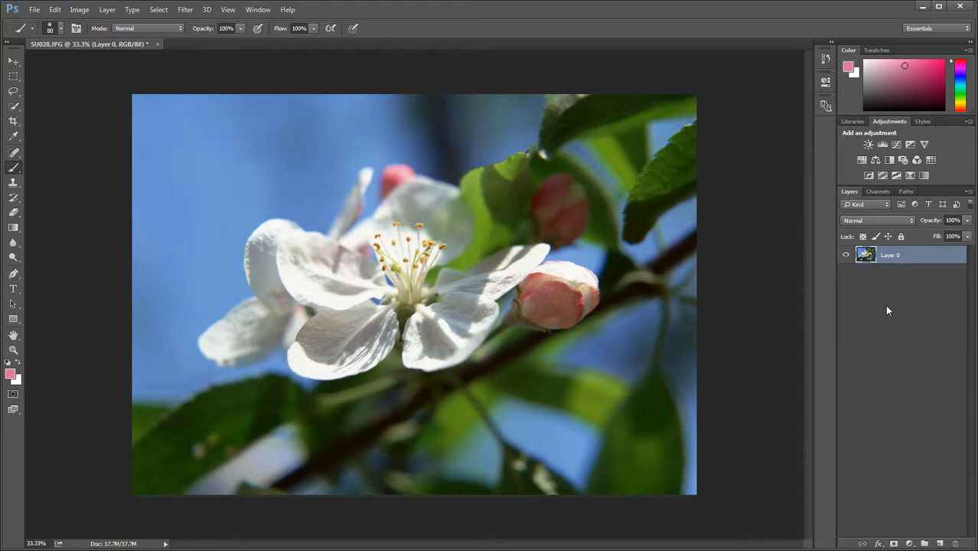
pyautogui.click(107, 10)
pyautogui.moveTo(176, 23)
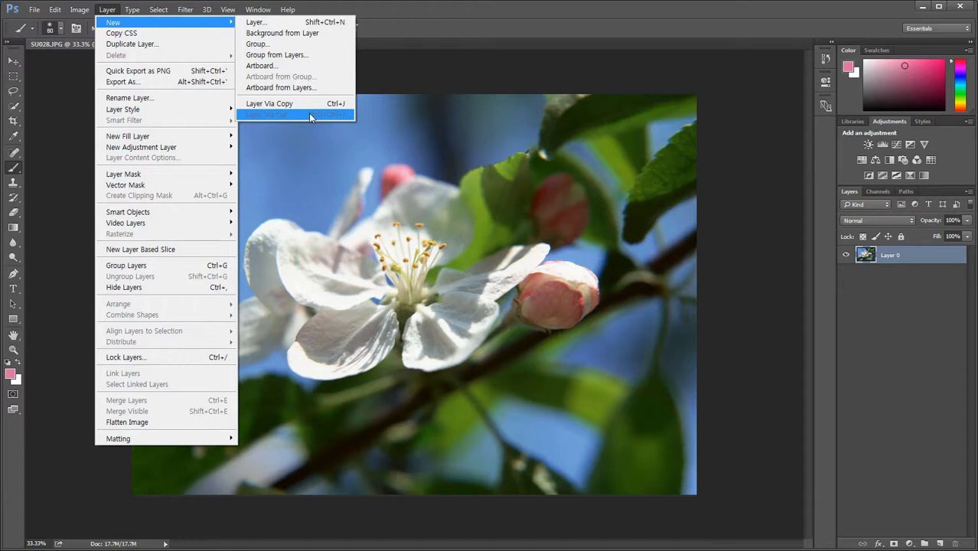
pyautogui.click(473, 3)
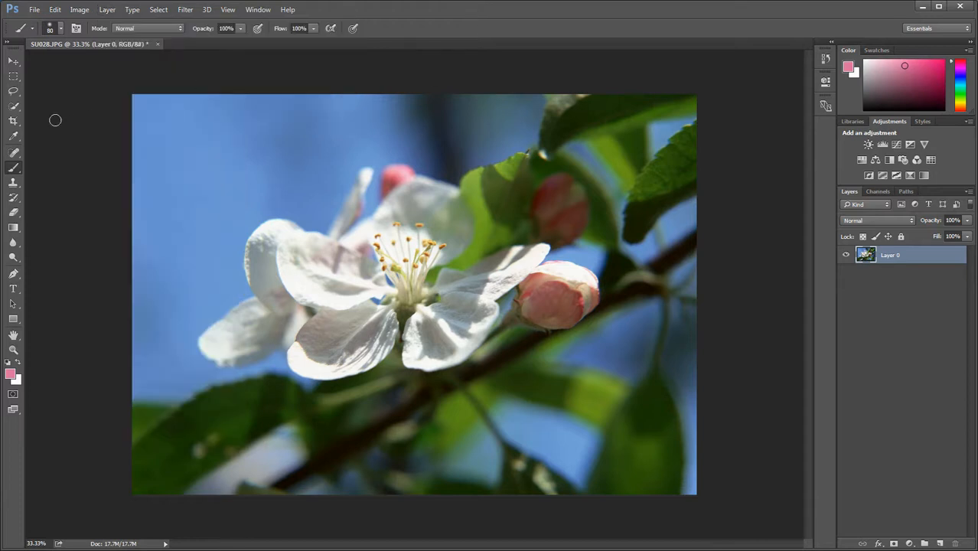
# Select a rectangle around the flower's centre and the pink buds and copy it to a new layer with Layer Via Copy
pyautogui.click(13, 76)
pyautogui.moveTo(326, 182); pyautogui.dragTo(611, 391)
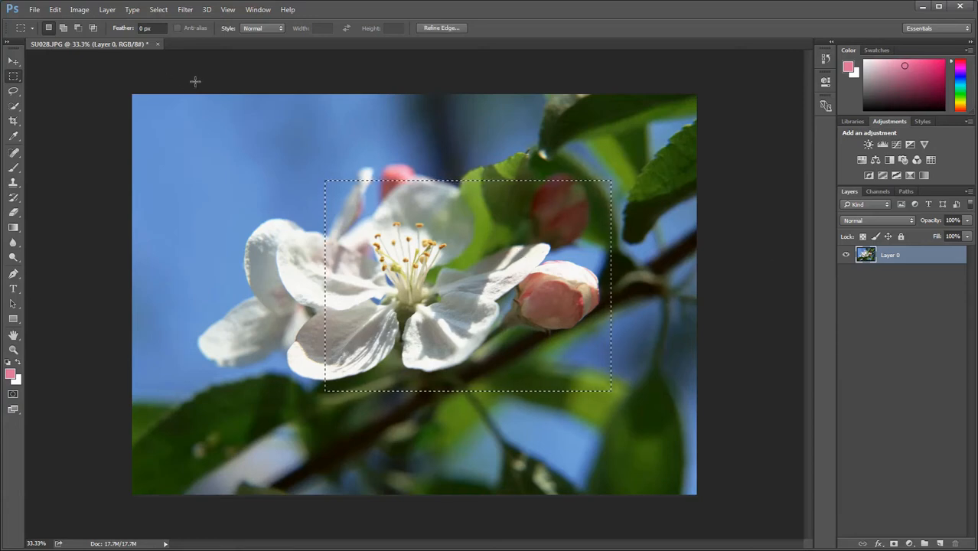
pyautogui.click(103, 12)
pyautogui.moveTo(115, 22)
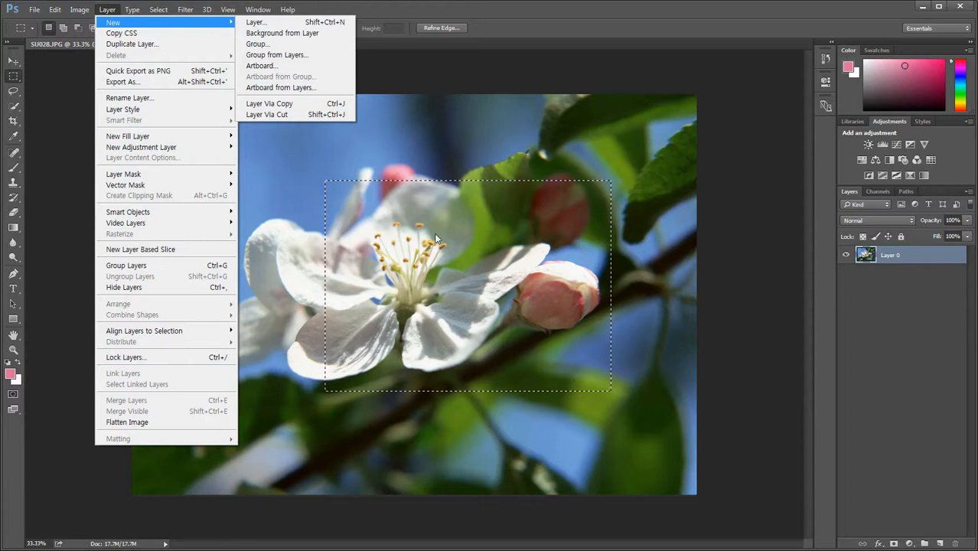
pyautogui.click(291, 104)
# Toggle the visibility of Layer 0 and hide Layer 1 to compare the copied area with the original image
pyautogui.click(846, 273)
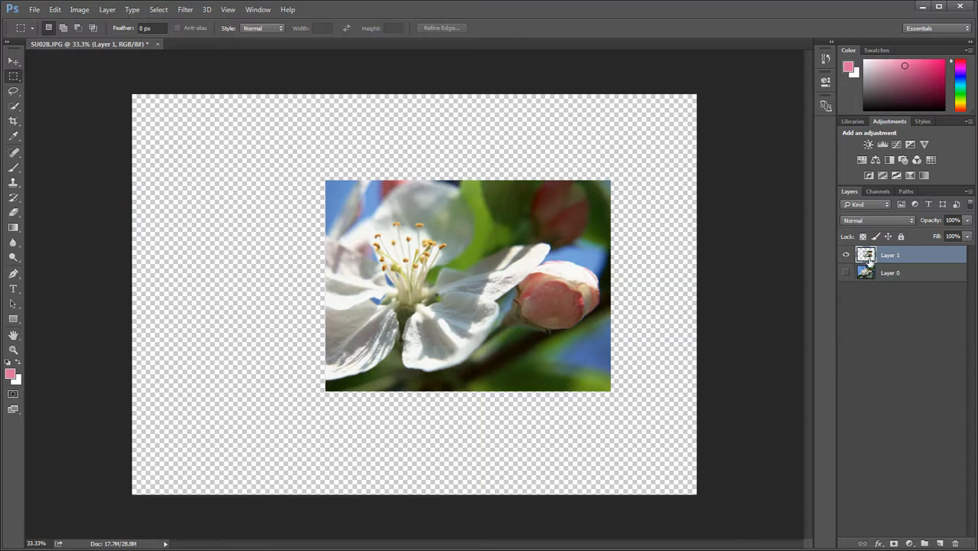
pyautogui.click(847, 274)
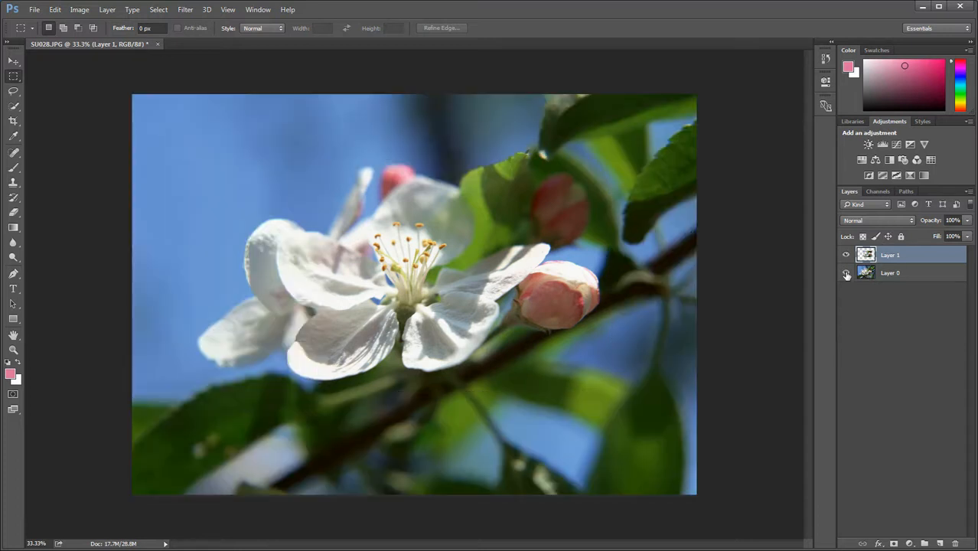
pyautogui.click(846, 255)
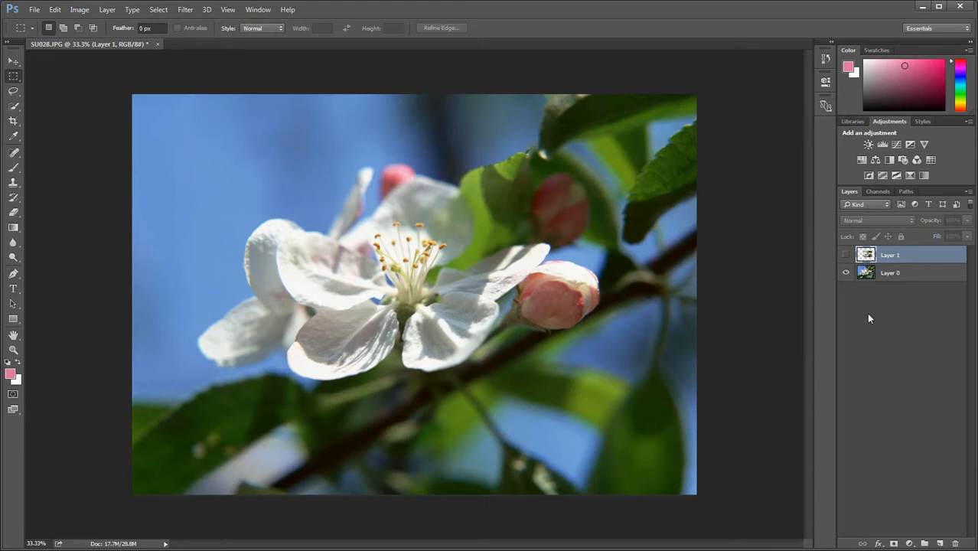
# Delete the hidden Layer 1 holding the copied rectangle
pyautogui.rightClick(921, 258)
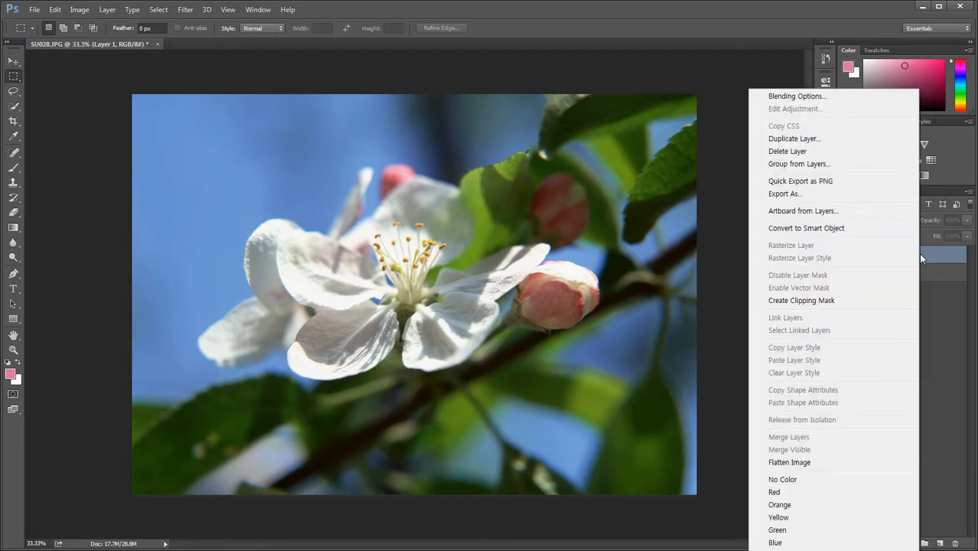
pyautogui.click(796, 151)
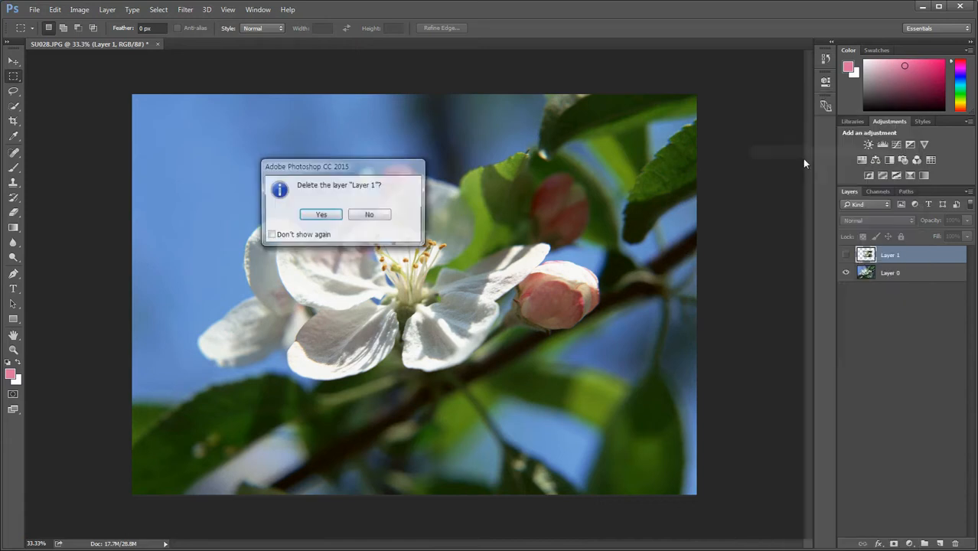
pyautogui.click(337, 217)
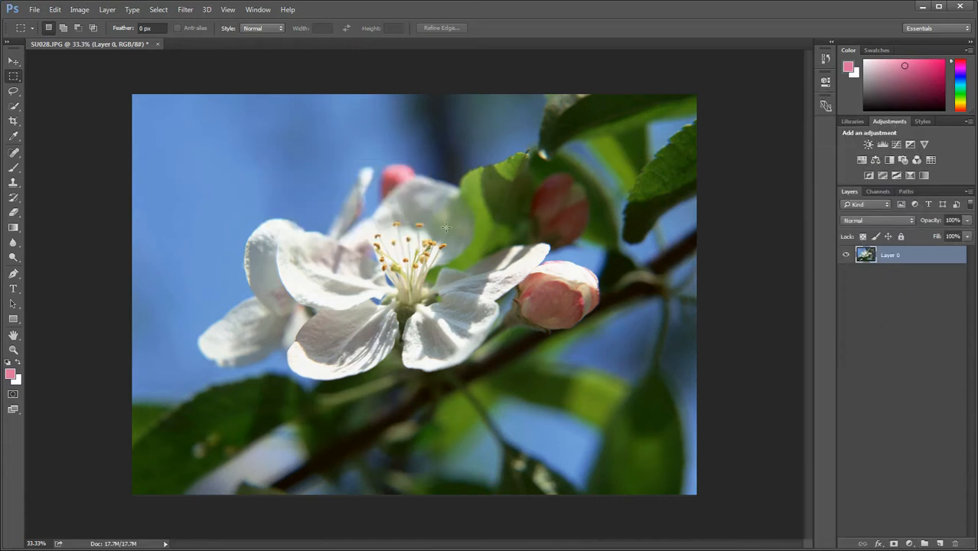
# Select a tall rectangle over the flower's stamens and move it to a new layer with Layer Via Cut
pyautogui.moveTo(376, 198); pyautogui.dragTo(484, 369)
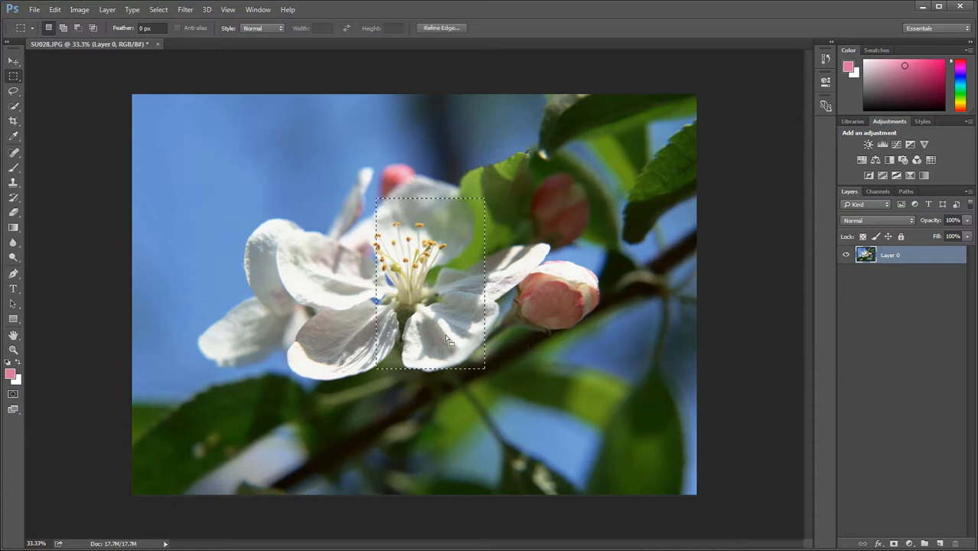
pyautogui.click(107, 10)
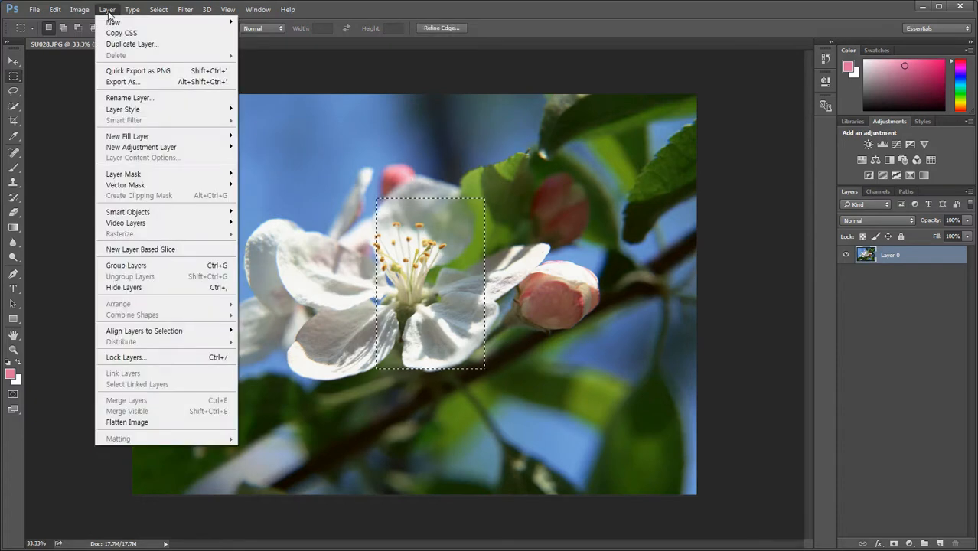
pyautogui.moveTo(114, 22)
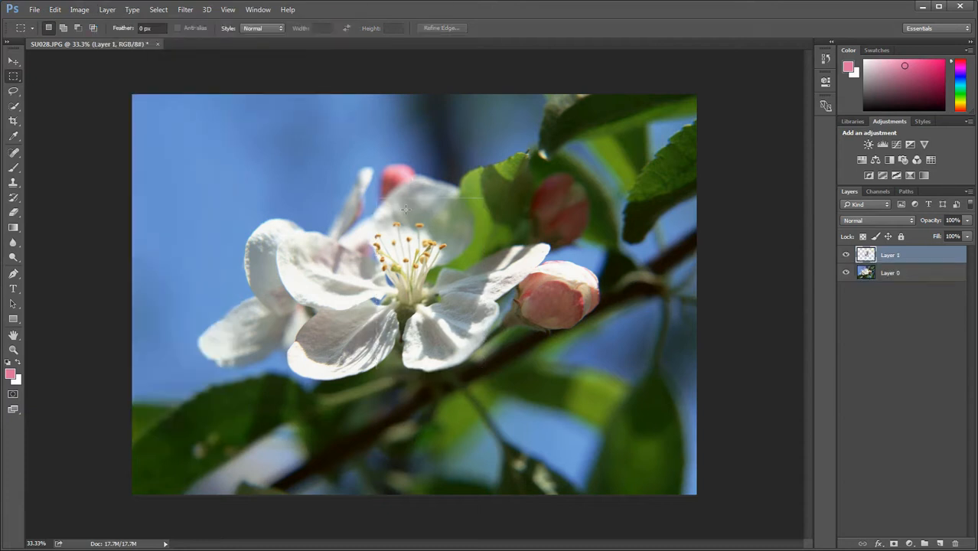
# View the cut-out piece alone, then hide Layer 1, show Layer 0 and make Layer 0 active
pyautogui.click(846, 274)
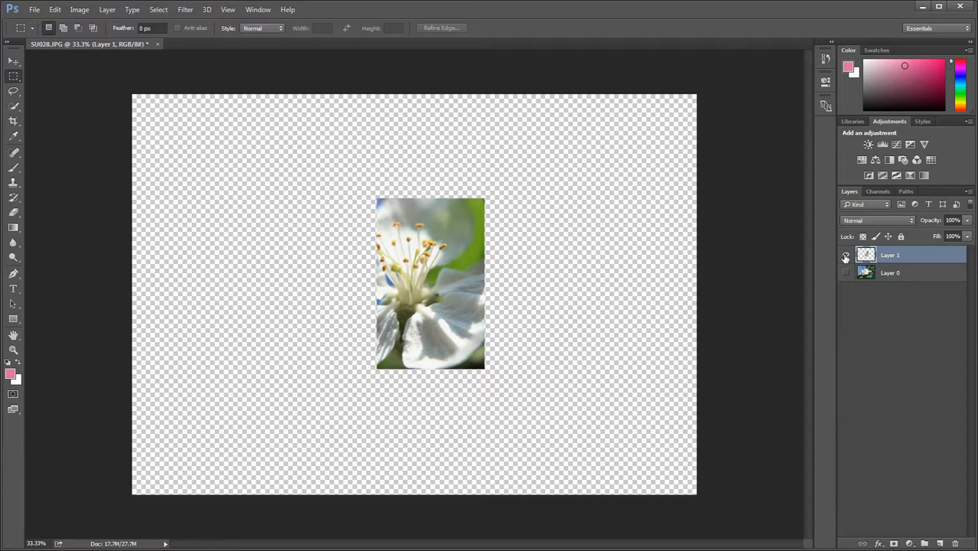
pyautogui.click(846, 255)
pyautogui.click(846, 273)
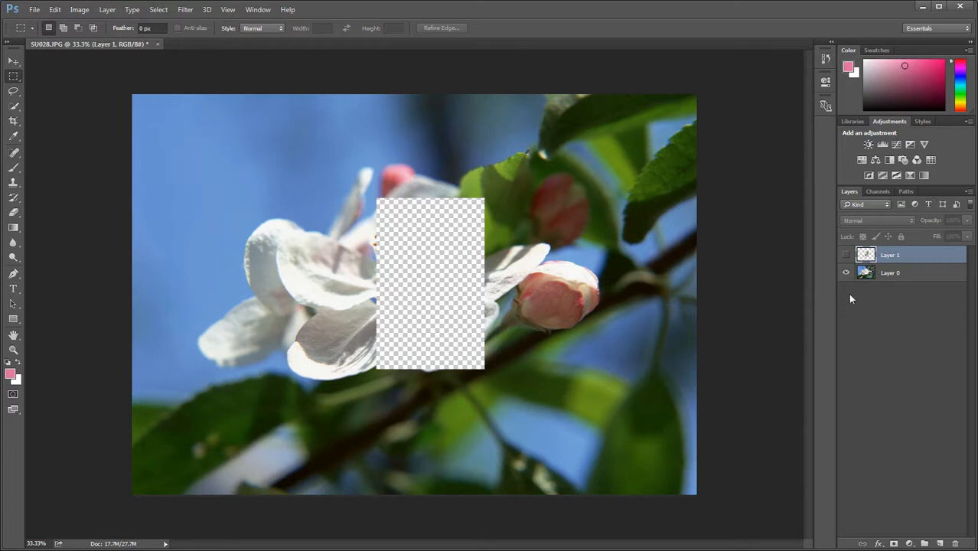
pyautogui.click(893, 275)
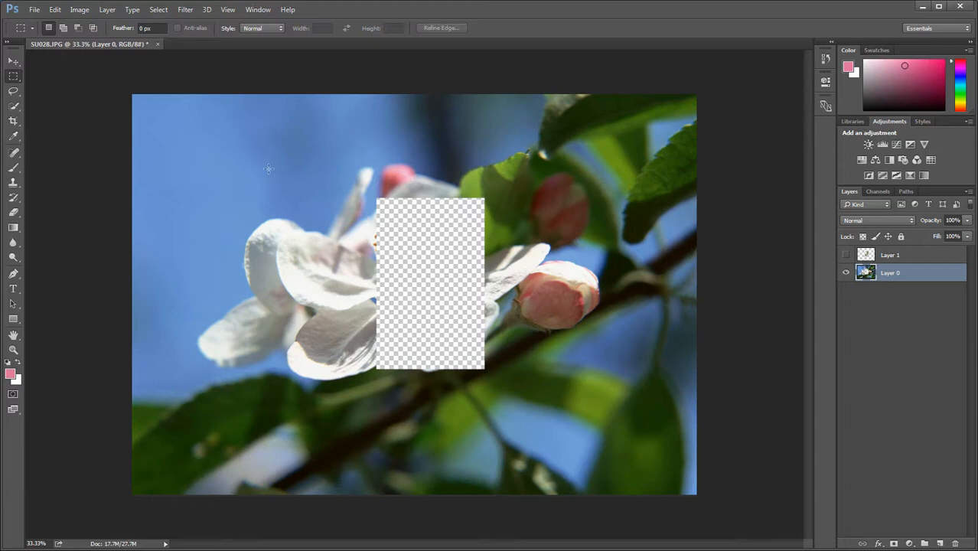
# Undo the Layer Via Cut to restore the flower photo and clear the rectangular selection
pyautogui.click(55, 9)
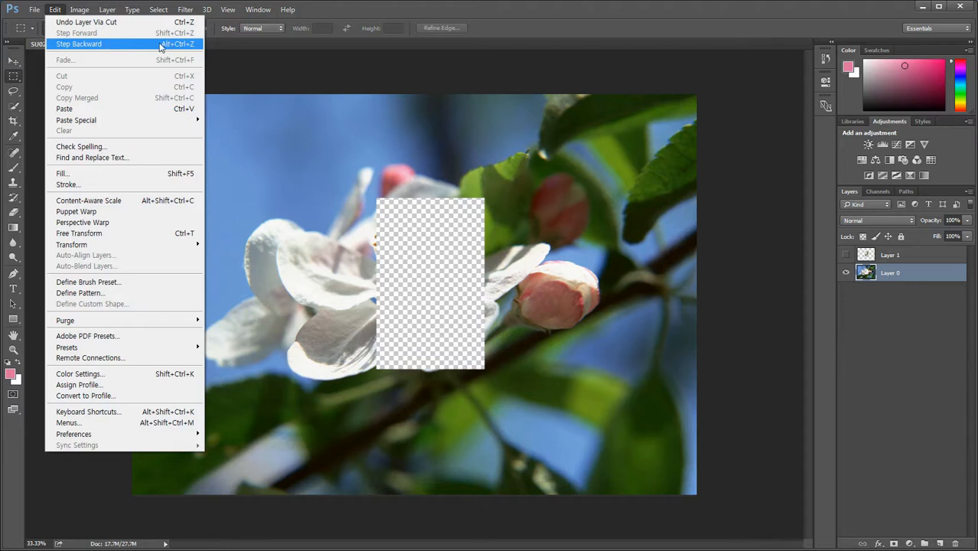
pyautogui.click(144, 44)
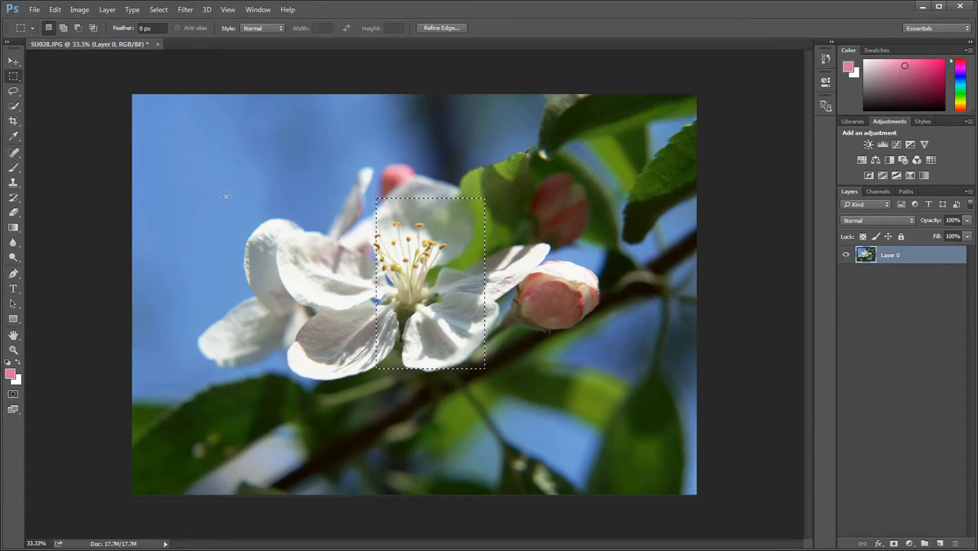
pyautogui.hotkey('ctrl', 'd')
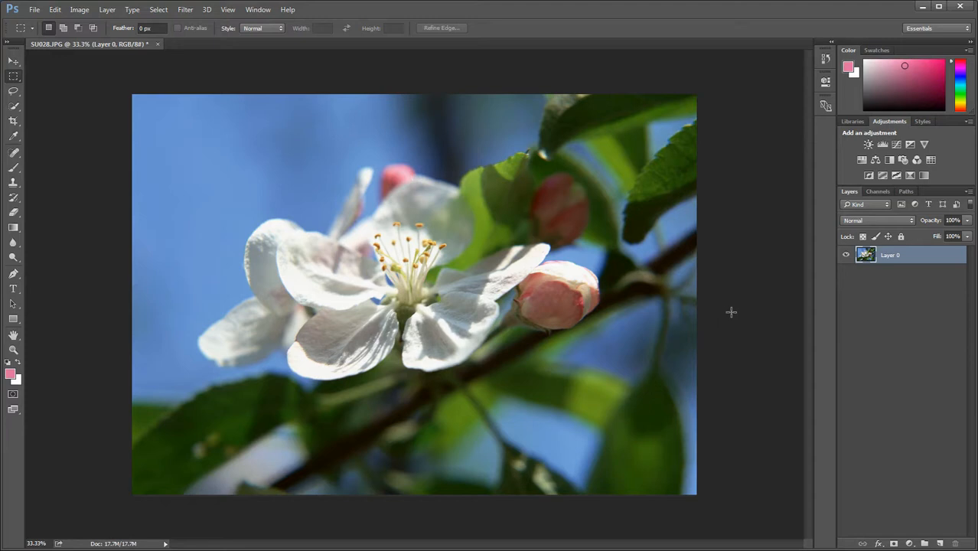
pyautogui.rightClick(888, 258)
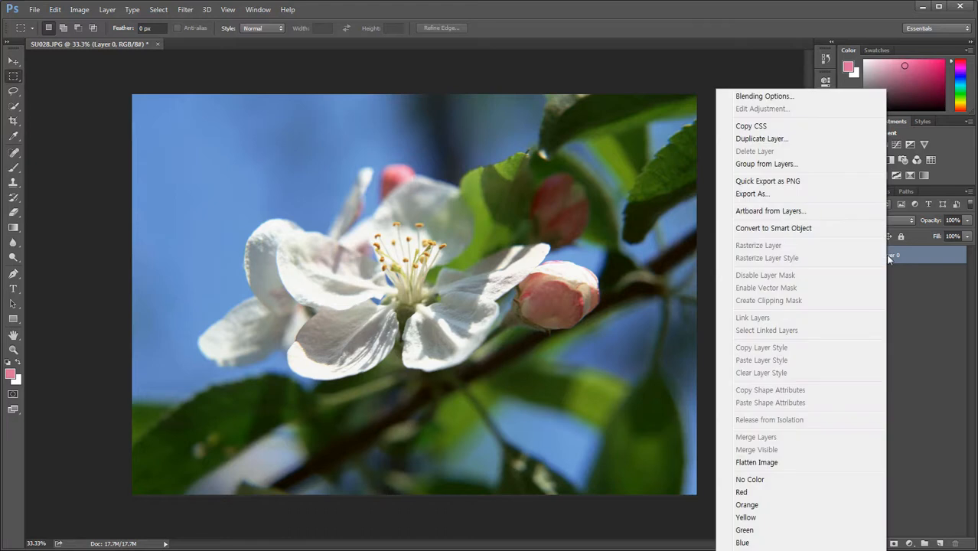
pyautogui.click(925, 318)
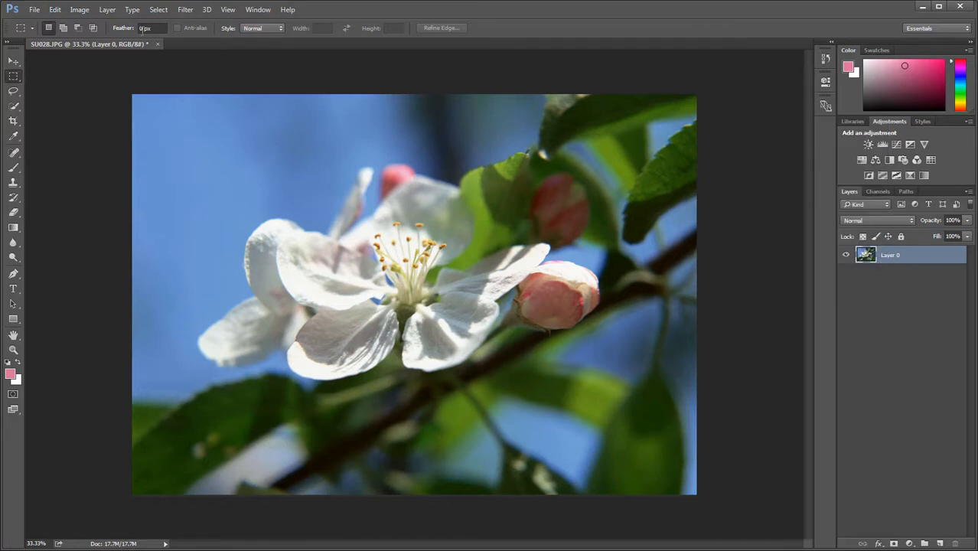
pyautogui.click(107, 10)
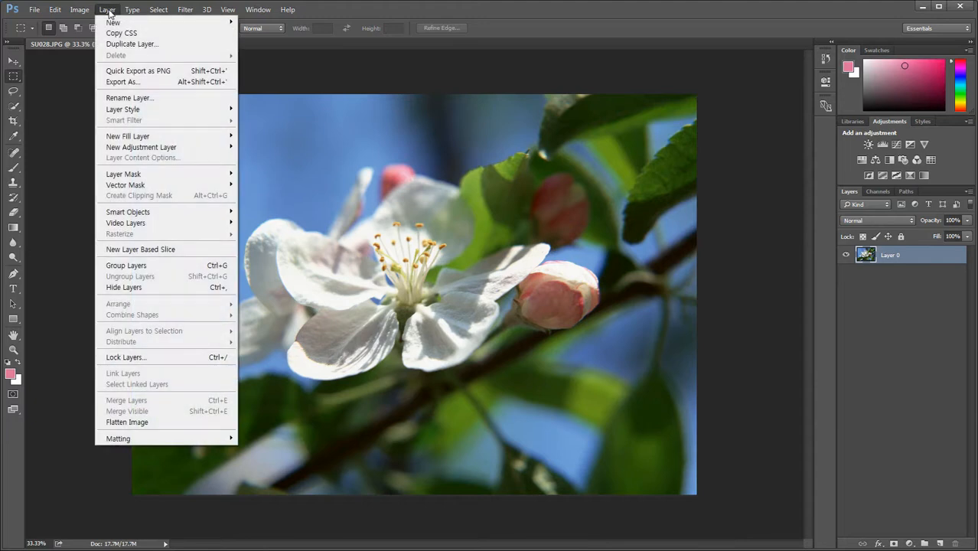
pyautogui.click(912, 307)
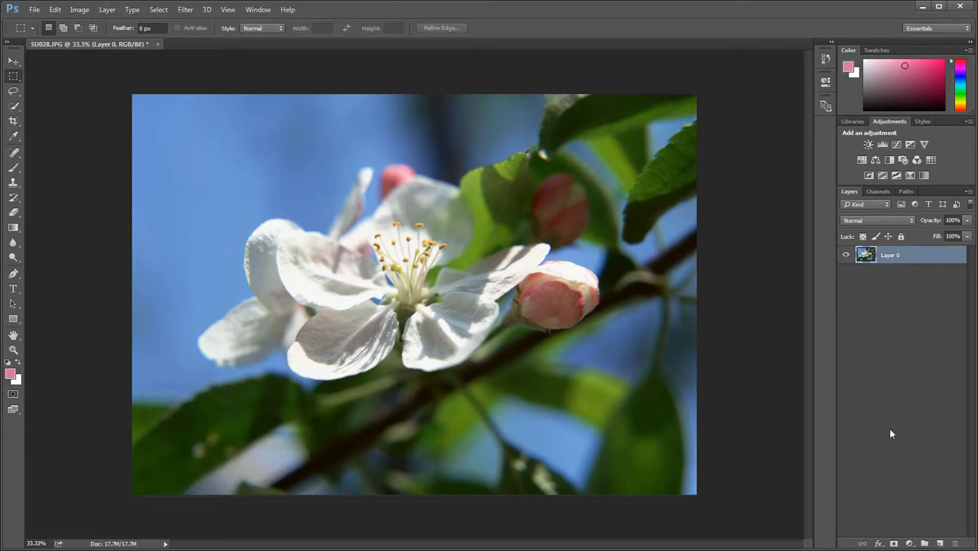
# Create a new empty layer above Layer 0 and activate the Brush Tool
pyautogui.click(941, 543)
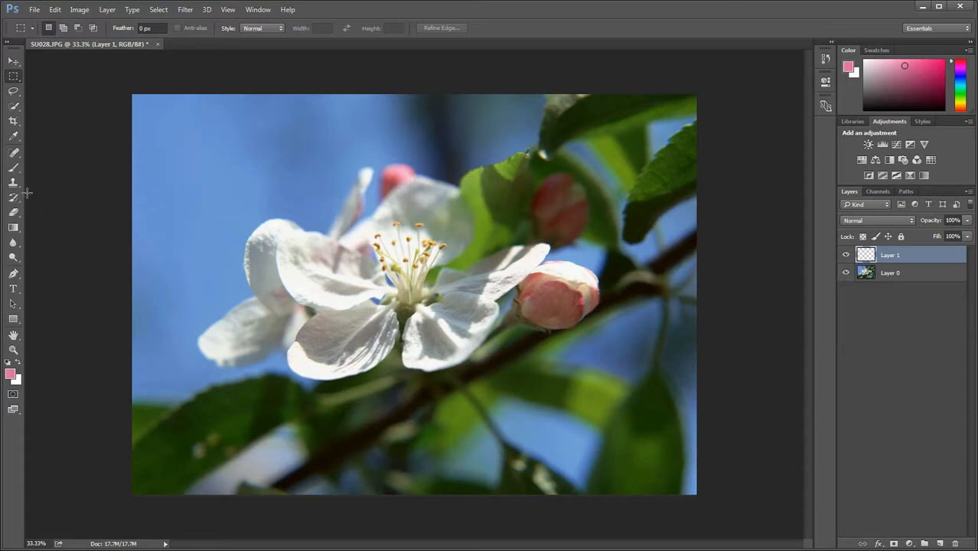
pyautogui.click(13, 172)
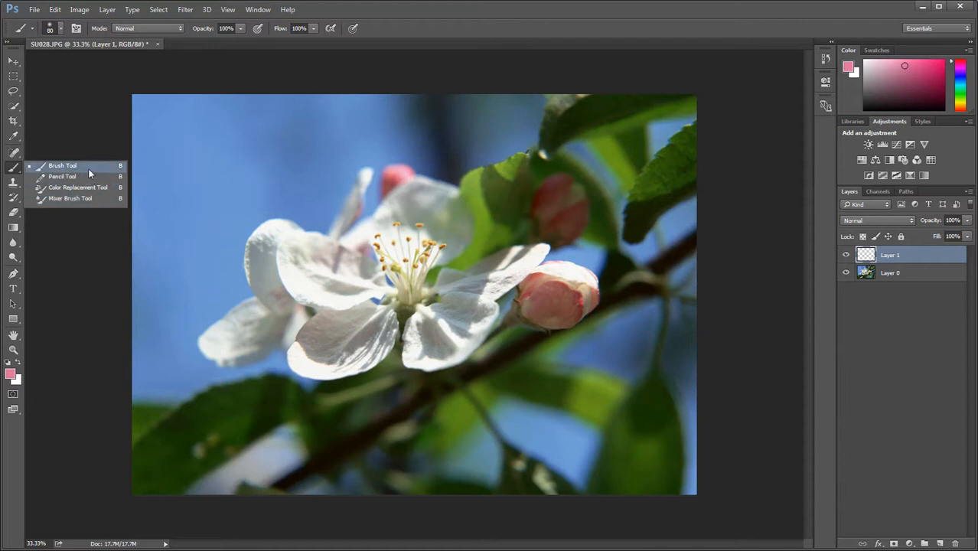
pyautogui.click(88, 166)
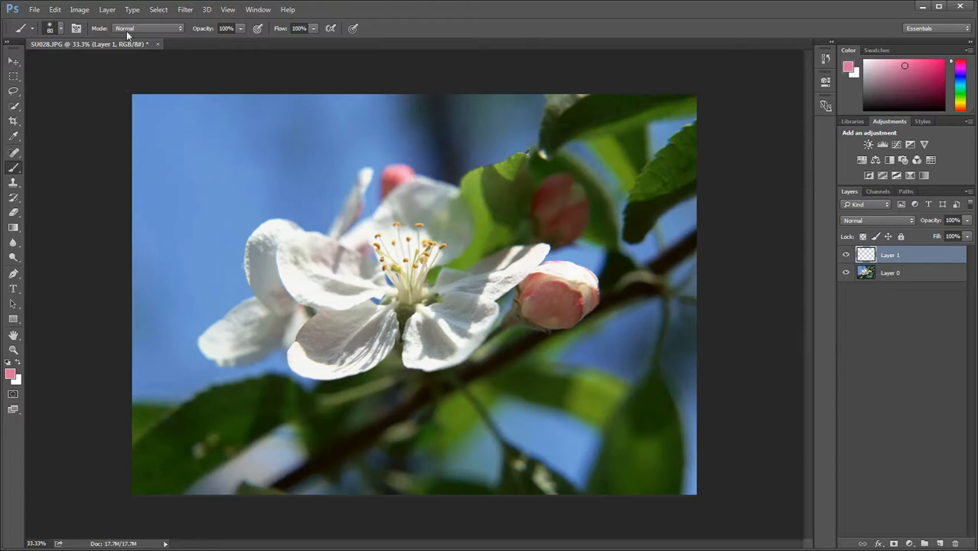
# Choose the 74 px maple leaf brush preset and enlarge the brush size to 154 px
pyautogui.click(63, 29)
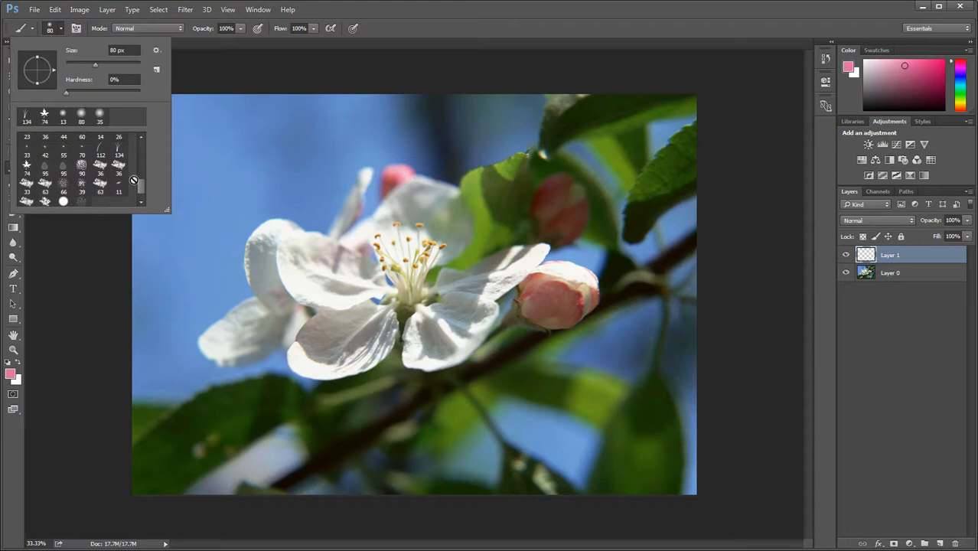
pyautogui.moveTo(143, 185); pyautogui.dragTo(142, 191)
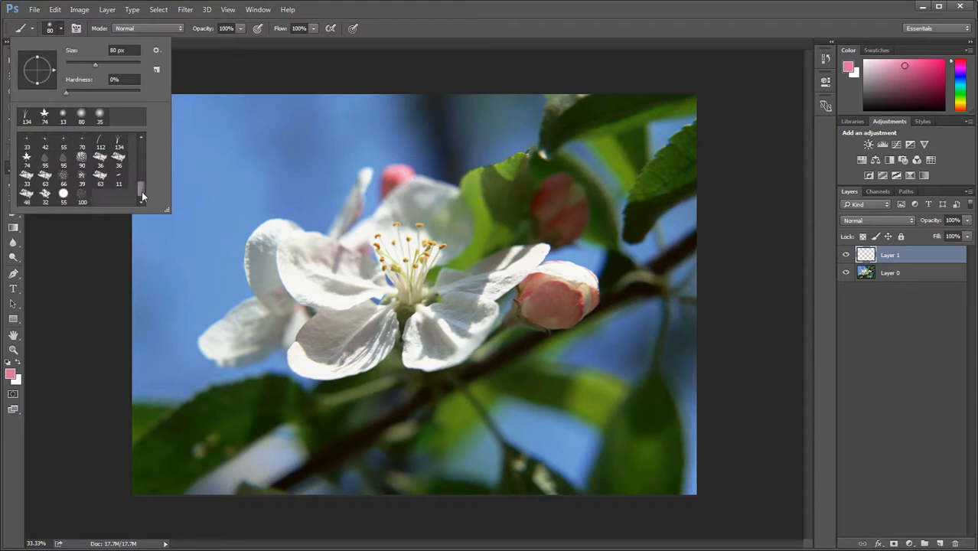
pyautogui.click(83, 118)
pyautogui.click(100, 158)
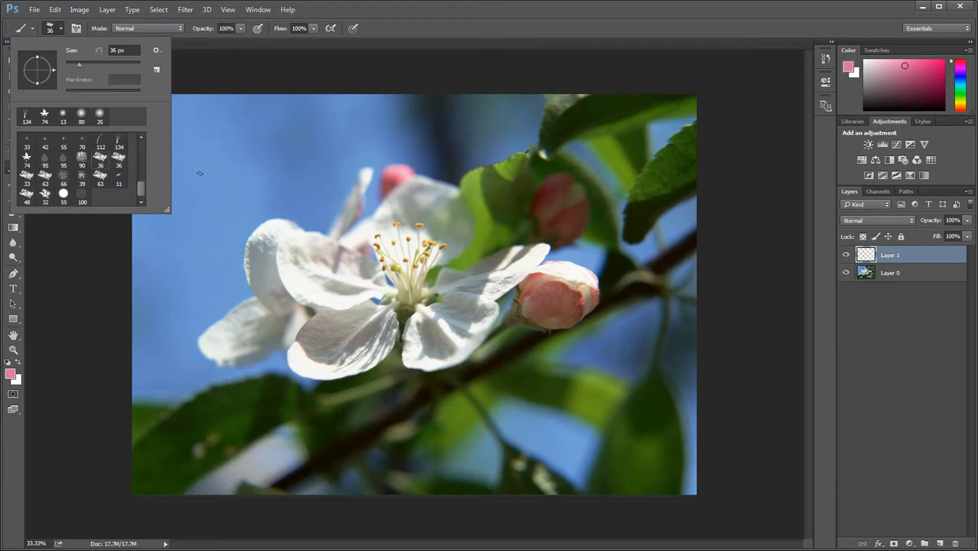
pyautogui.click(27, 161)
pyautogui.moveTo(95, 65); pyautogui.dragTo(113, 65)
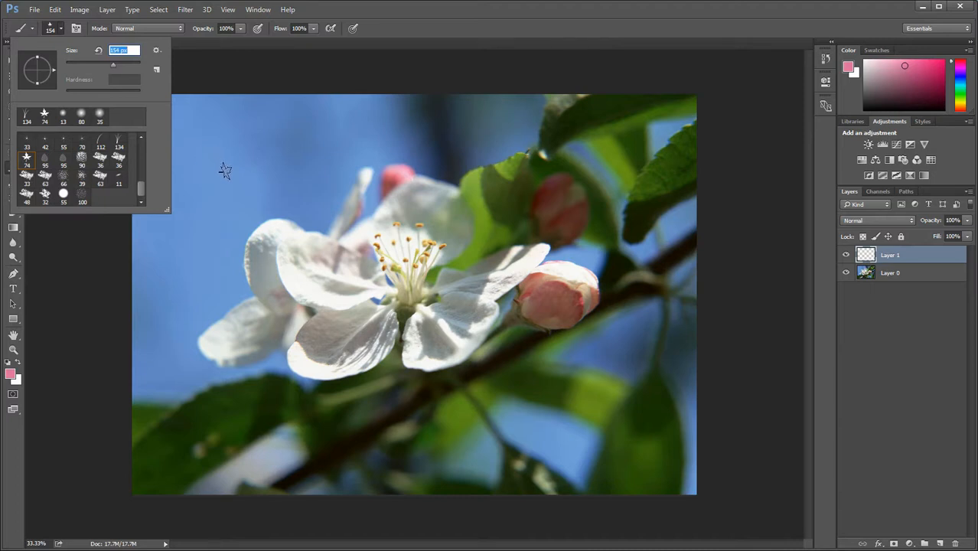
pyautogui.press('Return')
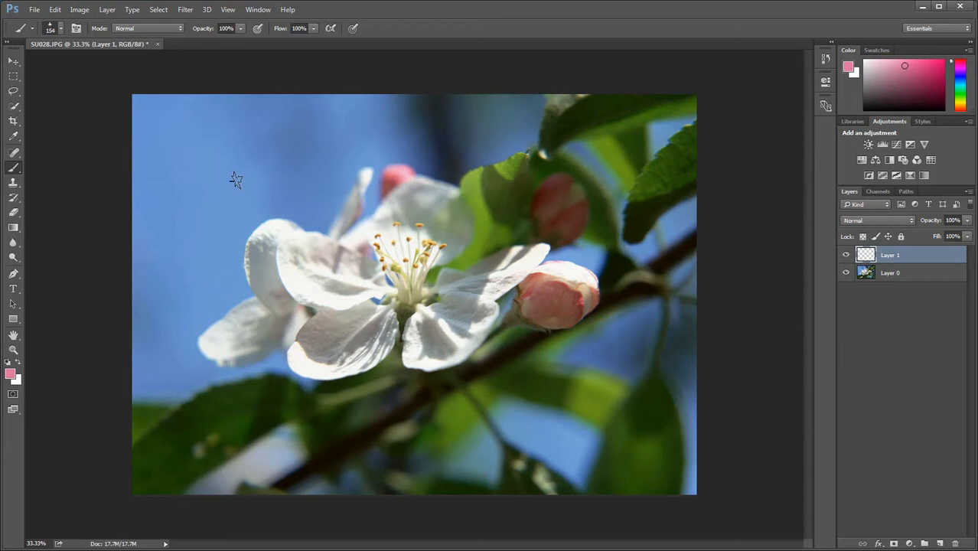
# Set the foreground color to golden yellow, hex eecd31
pyautogui.click(10, 374)
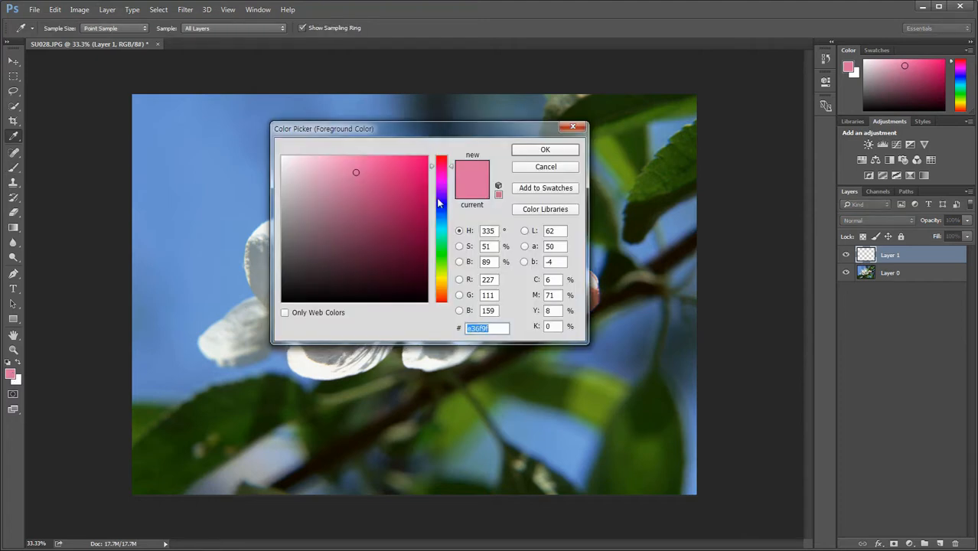
pyautogui.click(449, 177)
pyautogui.moveTo(450, 184); pyautogui.dragTo(450, 205)
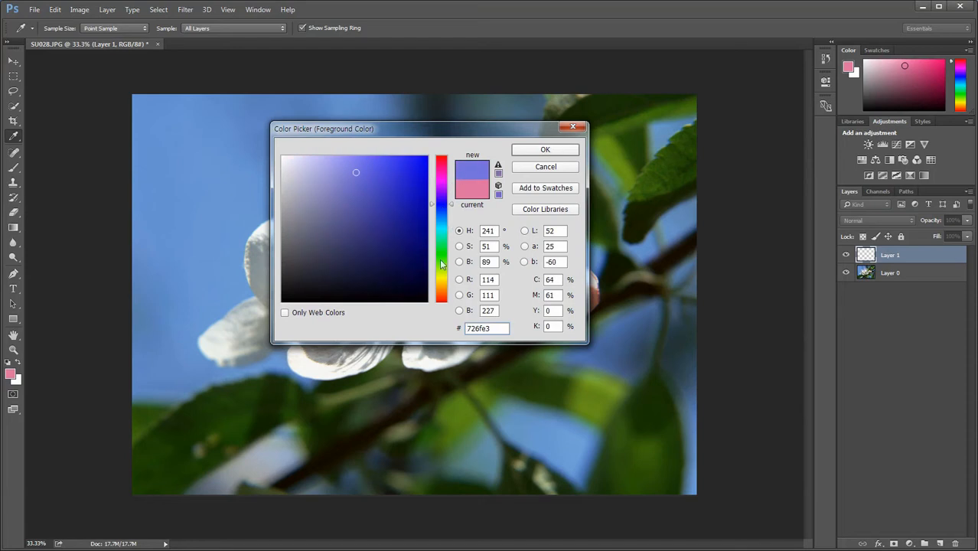
pyautogui.click(442, 283)
pyautogui.click(393, 185)
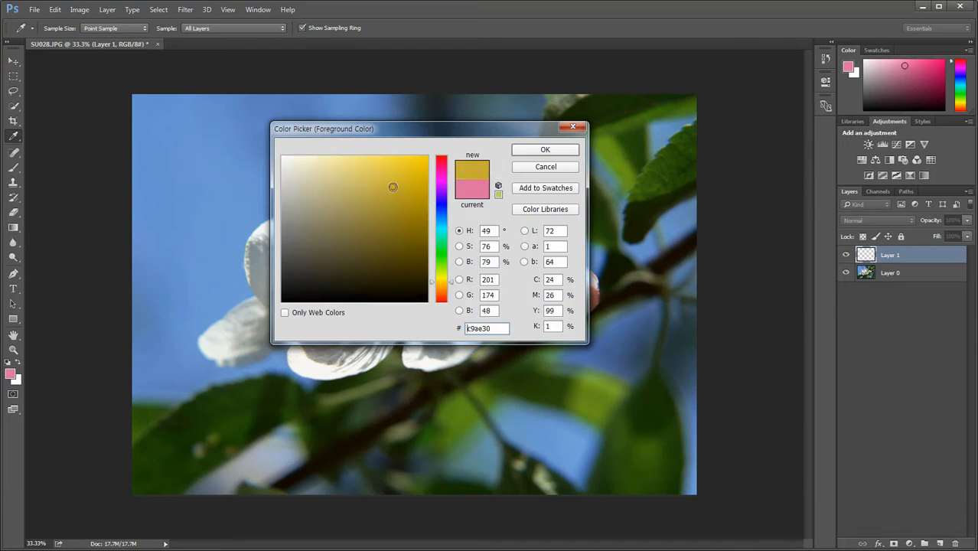
pyautogui.click(397, 165)
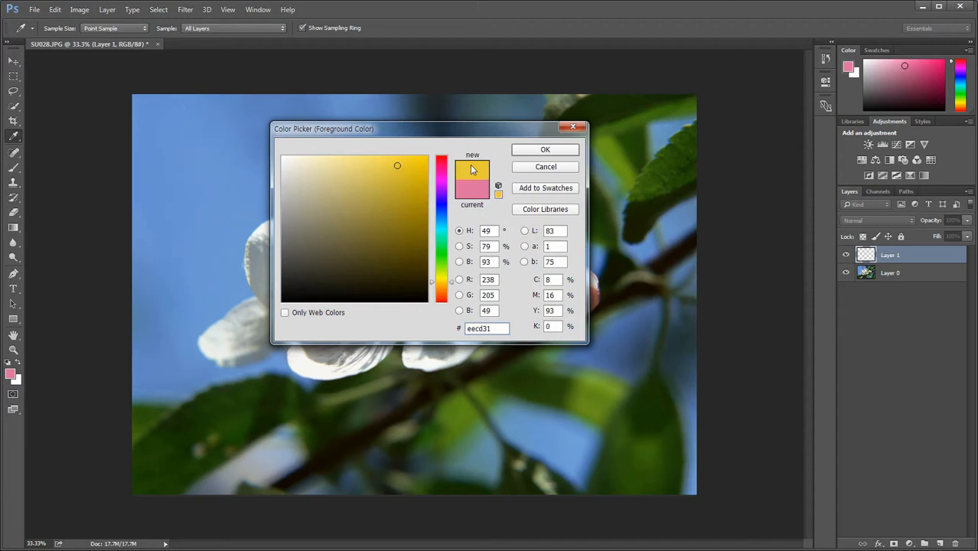
pyautogui.click(536, 150)
# Paint diagonal trails of maple leaves over the sky and flower on Layer 1, undoing each stroke
pyautogui.moveTo(261, 185)
pyautogui.mouseDown()
pyautogui.moveTo(399, 353)
pyautogui.moveTo(494, 438)
pyautogui.mouseUp()
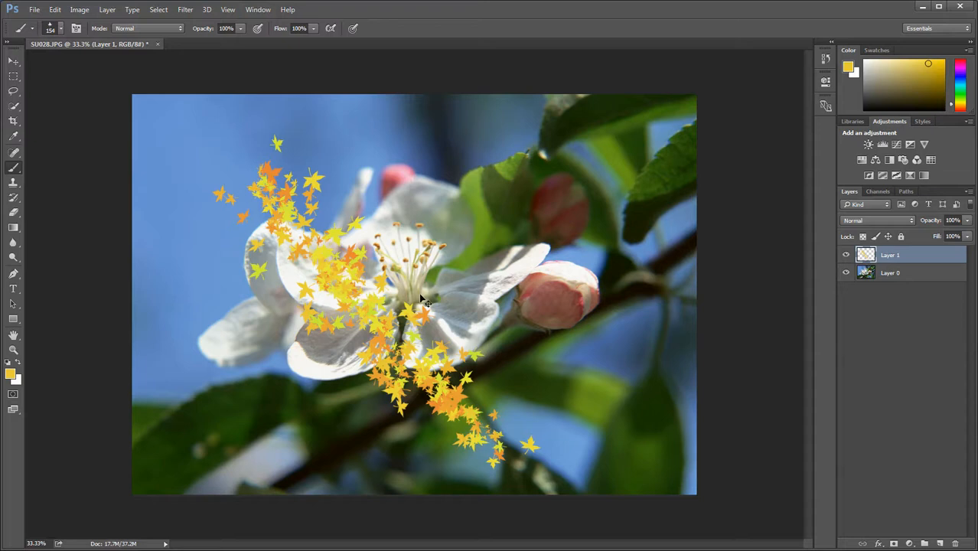
pyautogui.hotkey('ctrl', 'z')
pyautogui.moveTo(212, 153)
pyautogui.mouseDown()
pyautogui.moveTo(313, 195)
pyautogui.moveTo(385, 246)
pyautogui.mouseUp()
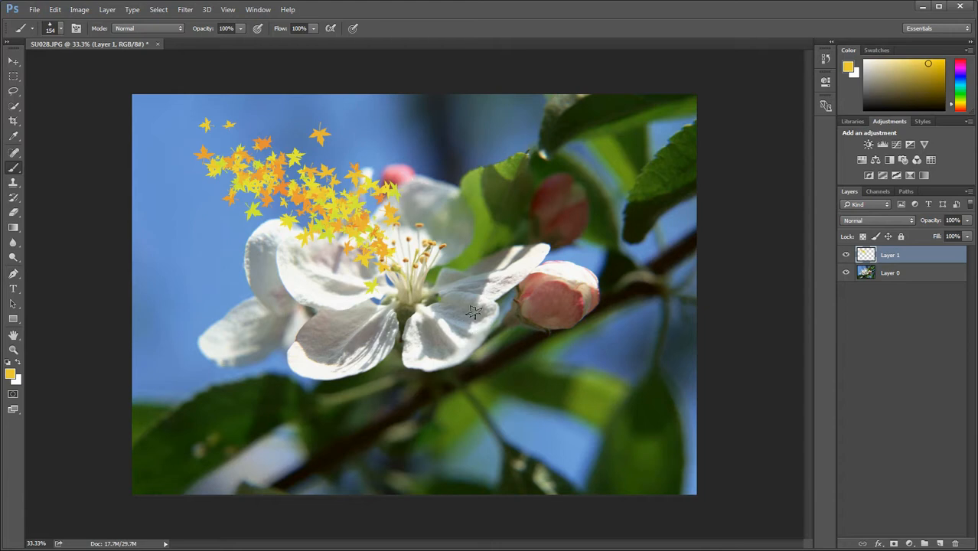
pyautogui.hotkey('ctrl', 'z')
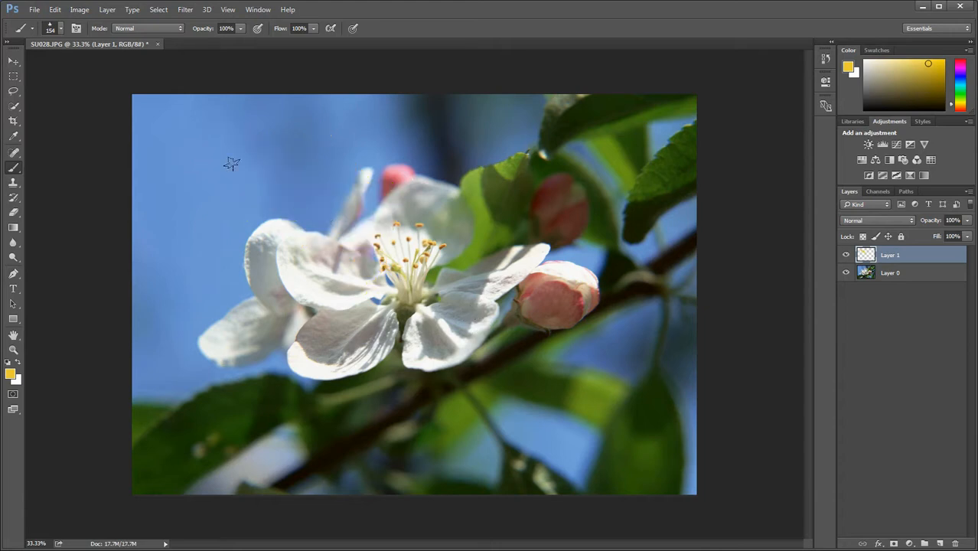
# Reduce the leaf brush size to 74 px and paint a trail of small leaves from the sky to the stamens
pyautogui.click(61, 28)
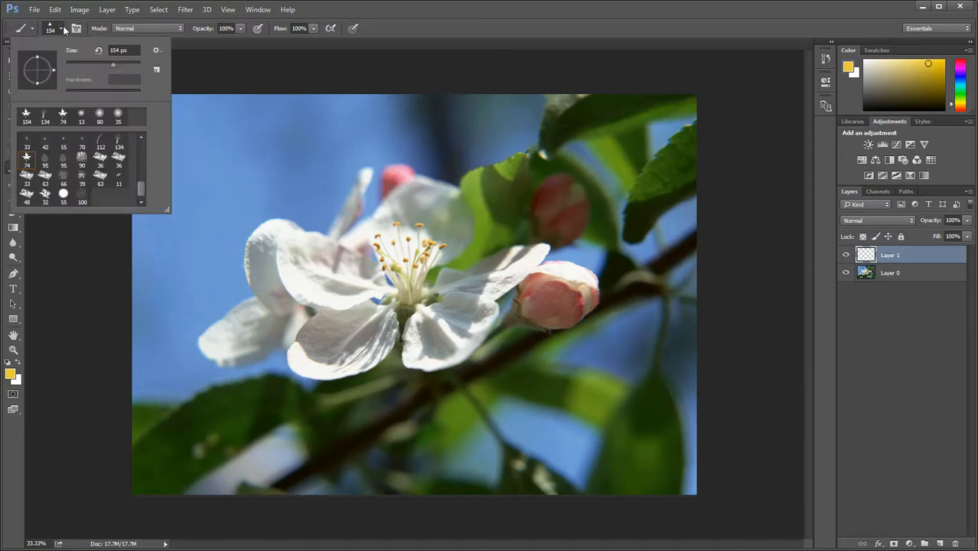
pyautogui.click(238, 145)
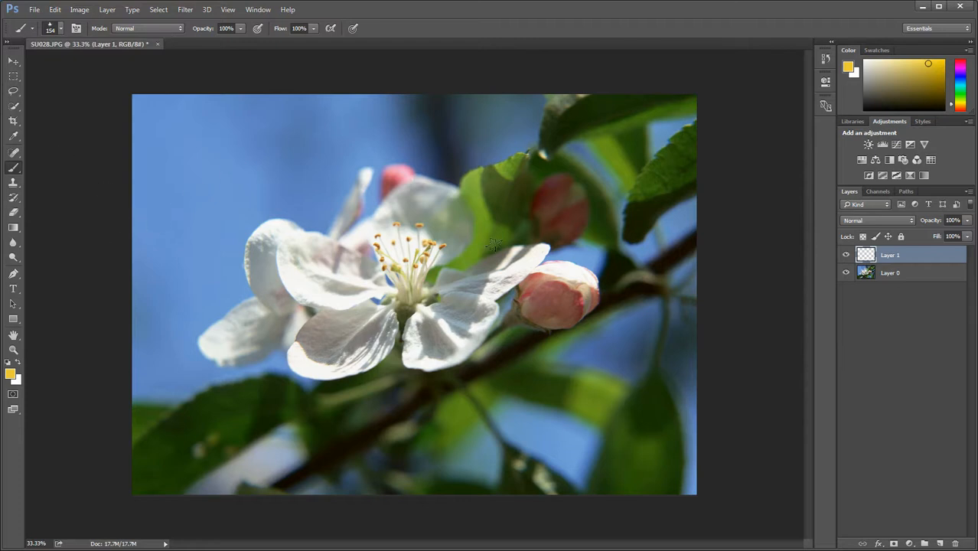
pyautogui.rightClick(438, 191)
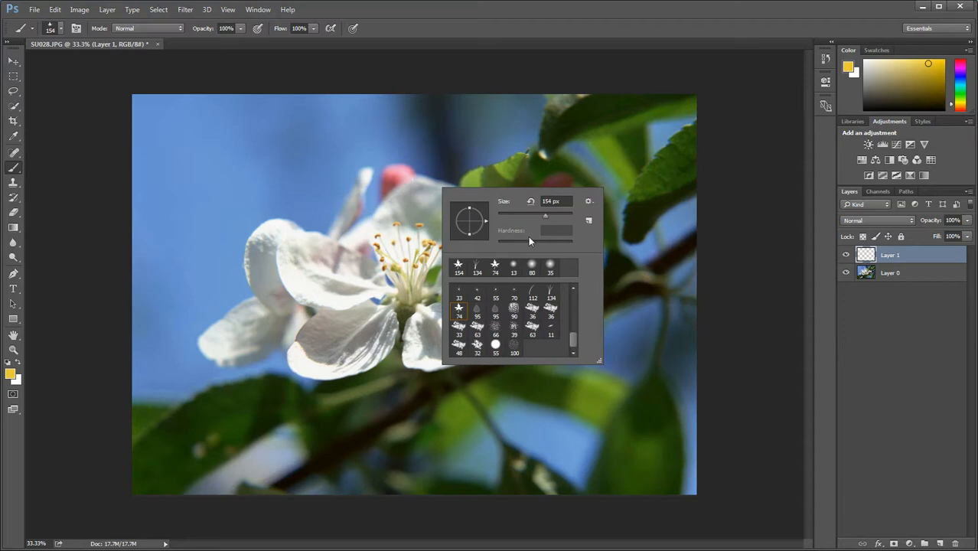
pyautogui.moveTo(545, 216); pyautogui.dragTo(531, 216)
pyautogui.moveTo(529, 217)
pyautogui.mouseDown()
pyautogui.moveTo(555, 220)
pyautogui.moveTo(525, 219)
pyautogui.mouseUp()
pyautogui.write(']]]]]')
pyautogui.moveTo(525, 216)
pyautogui.mouseDown()
pyautogui.moveTo(513, 217)
pyautogui.moveTo(526, 216)
pyautogui.mouseUp()
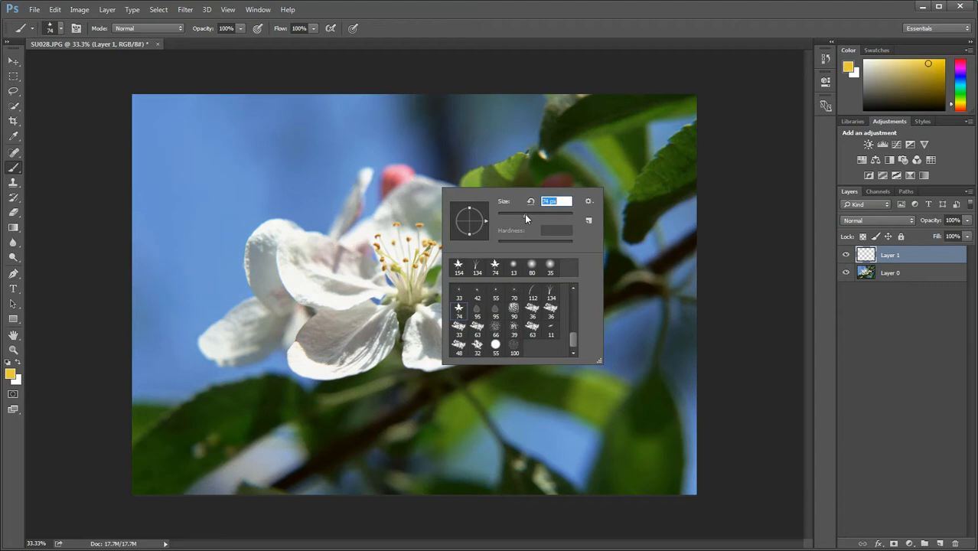
pyautogui.click(306, 167)
pyautogui.moveTo(305, 167); pyautogui.dragTo(410, 250)
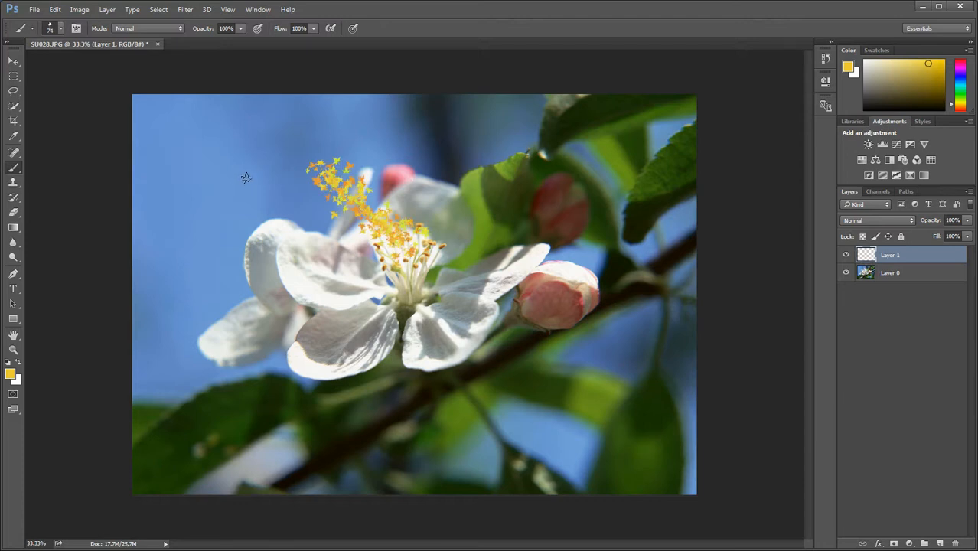
# Enlarge the leaf brush to 300 px and paint large leaves over the upper-left sky and around the pink bud
pyautogui.press(']')
pyautogui.press(']')
pyautogui.press(']')
pyautogui.press(']')
pyautogui.press(']')
pyautogui.press(']')
pyautogui.press(']')
pyautogui.press(']')
pyautogui.moveTo(228, 166)
pyautogui.mouseDown()
pyautogui.moveTo(253, 192)
pyautogui.moveTo(316, 217)
pyautogui.mouseUp()
pyautogui.moveTo(525, 304); pyautogui.dragTo(553, 335)
# Undo the last three leaf strokes on Layer 1
pyautogui.hotkey('ctrl', 'alt', 'z')
pyautogui.hotkey('ctrl', 'alt', 'z')
pyautogui.hotkey('ctrl', 'alt', 'z')
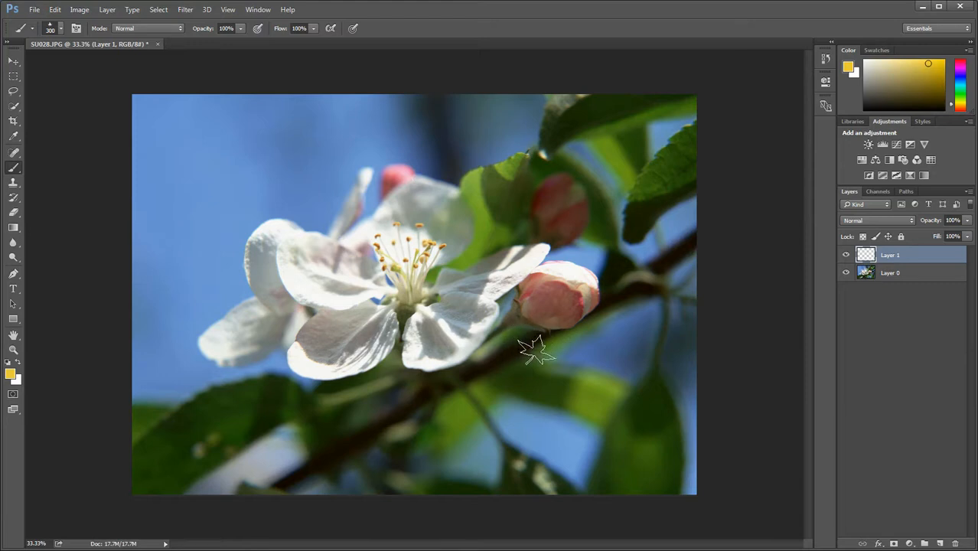
# Reduce the leaf brush to 100 px, paint a cluster of leaves below the pink bud and undo it
pyautogui.press('[')
pyautogui.press('[')
pyautogui.press('[')
pyautogui.press('[')
pyautogui.press('[')
pyautogui.press('[')
pyautogui.moveTo(488, 318); pyautogui.dragTo(566, 381)
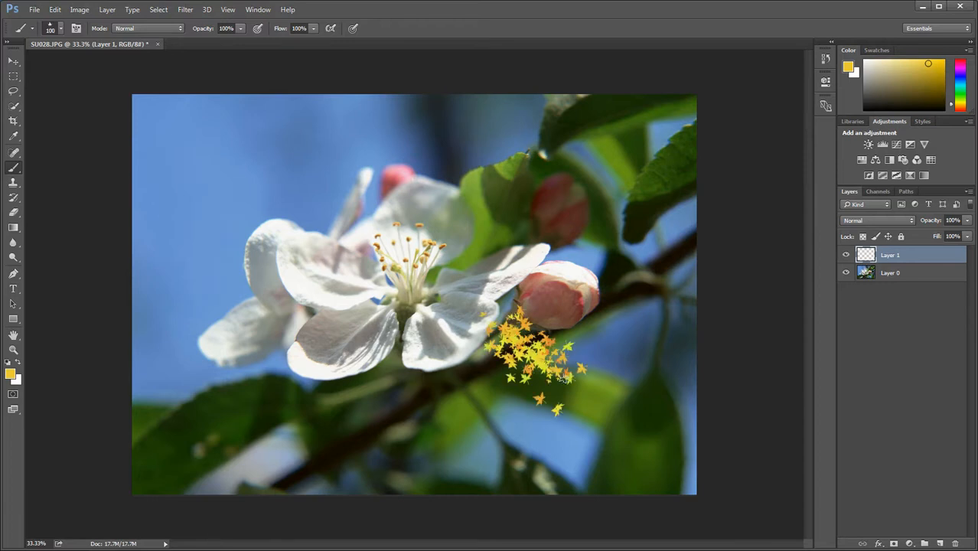
pyautogui.hotkey('ctrl', 'z')
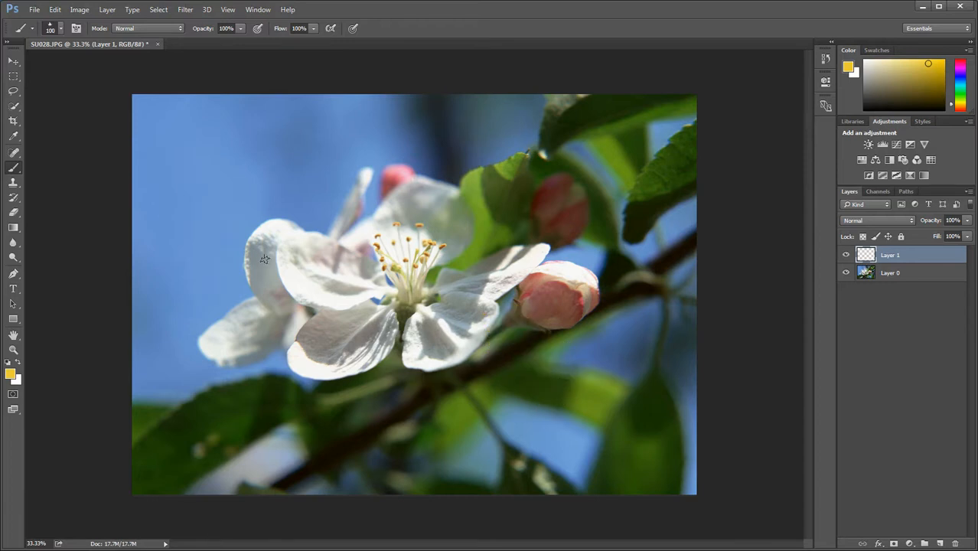
# Switch to the soft round 13 px brush with 0% hardness
pyautogui.rightClick(291, 161)
pyautogui.click(404, 242)
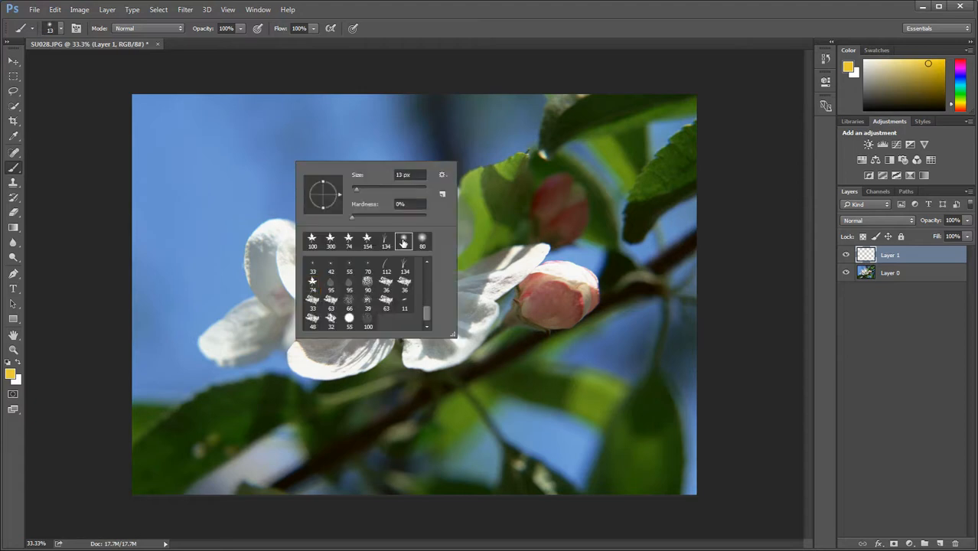
pyautogui.click(503, 298)
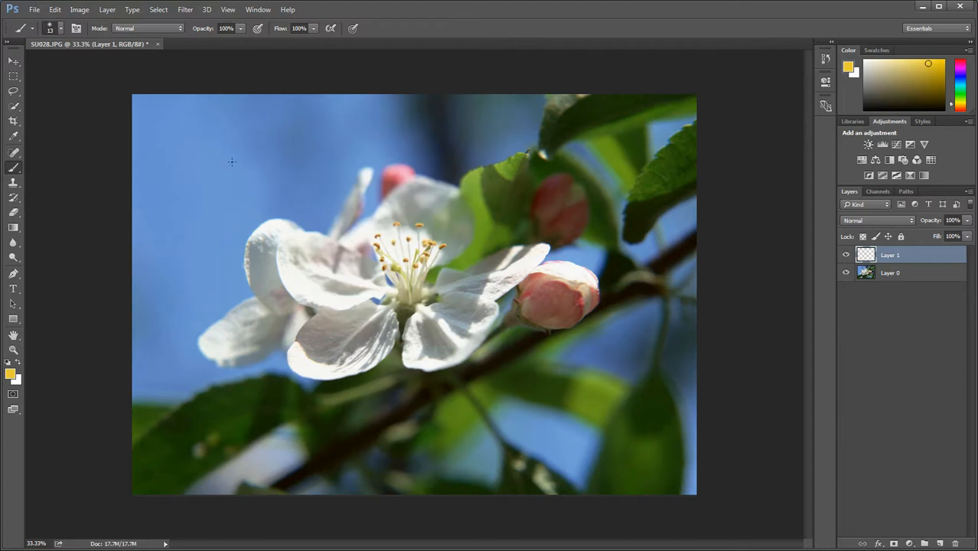
# Paint three short thin strokes in the area above and beside the left petals, then undo them
pyautogui.moveTo(235, 160)
pyautogui.mouseDown()
pyautogui.moveTo(223, 158)
pyautogui.moveTo(227, 181)
pyautogui.moveTo(261, 162)
pyautogui.moveTo(251, 182)
pyautogui.mouseUp()
pyautogui.moveTo(229, 206)
pyautogui.mouseDown()
pyautogui.moveTo(218, 222)
pyautogui.moveTo(227, 242)
pyautogui.mouseUp()
pyautogui.moveTo(258, 205)
pyautogui.mouseDown()
pyautogui.moveTo(263, 227)
pyautogui.moveTo(254, 240)
pyautogui.mouseUp()
pyautogui.hotkey('ctrl', 'alt', 'z')
pyautogui.hotkey('ctrl', 'alt', 'z')
pyautogui.hotkey('ctrl', 'alt', 'z')
pyautogui.hotkey('ctrl', 'alt', 'z')
# Choose the hard round 55 px brush with 100% hardness and paint a roughly horizontal yellow stroke across the upper-left sky
pyautogui.rightClick(305, 174)
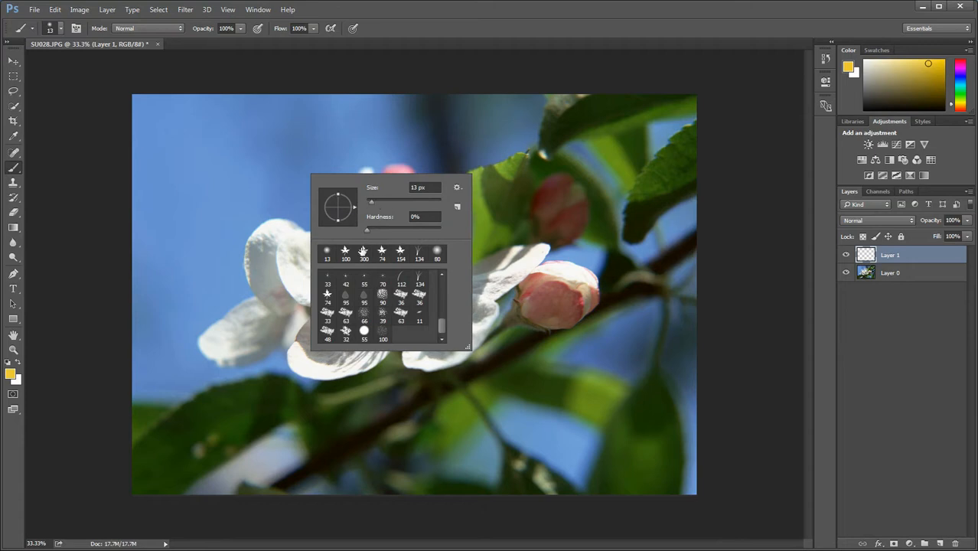
pyautogui.click(346, 253)
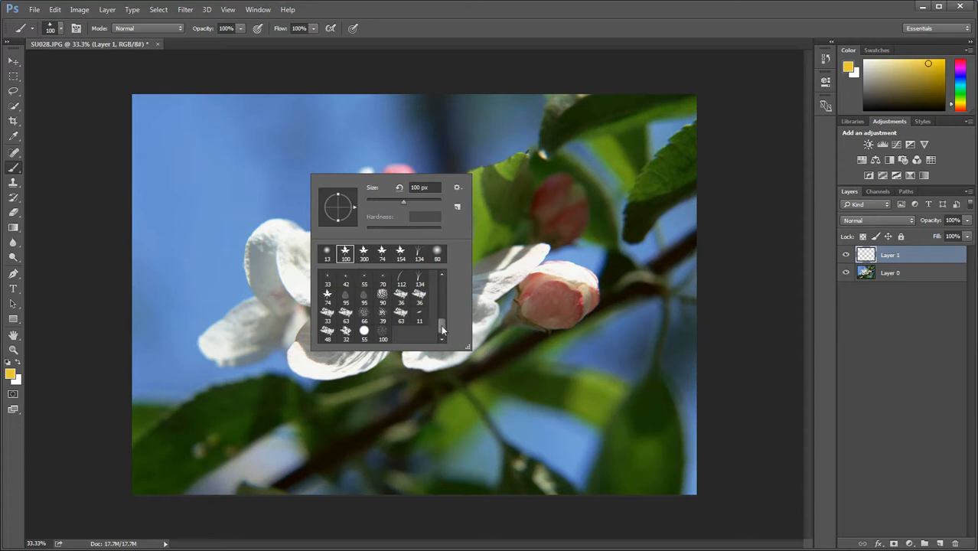
pyautogui.click(365, 335)
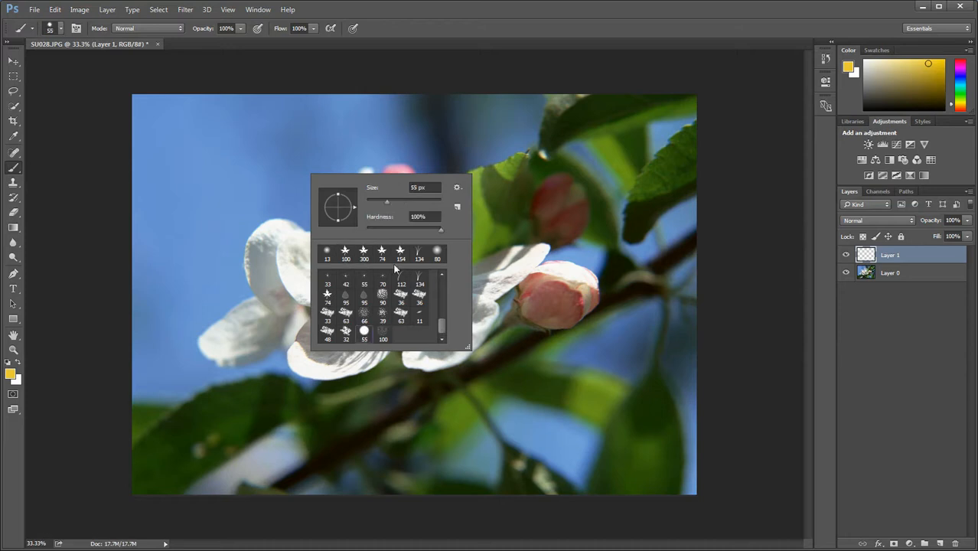
pyautogui.moveTo(202, 123); pyautogui.dragTo(314, 135)
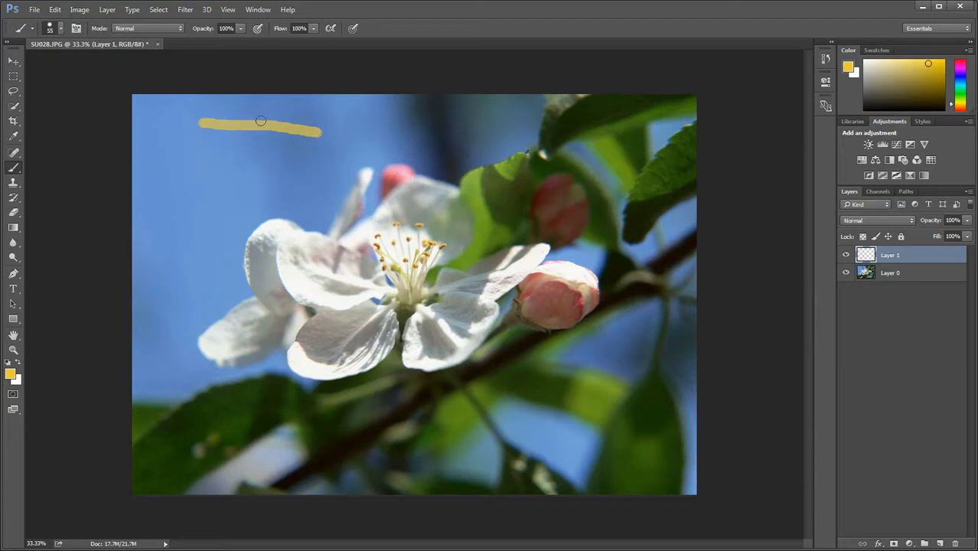
# Lower the brush hardness twice, painting a yellow stroke across the upper-left sky of the photo after each reduction
pyautogui.rightClick(316, 187)
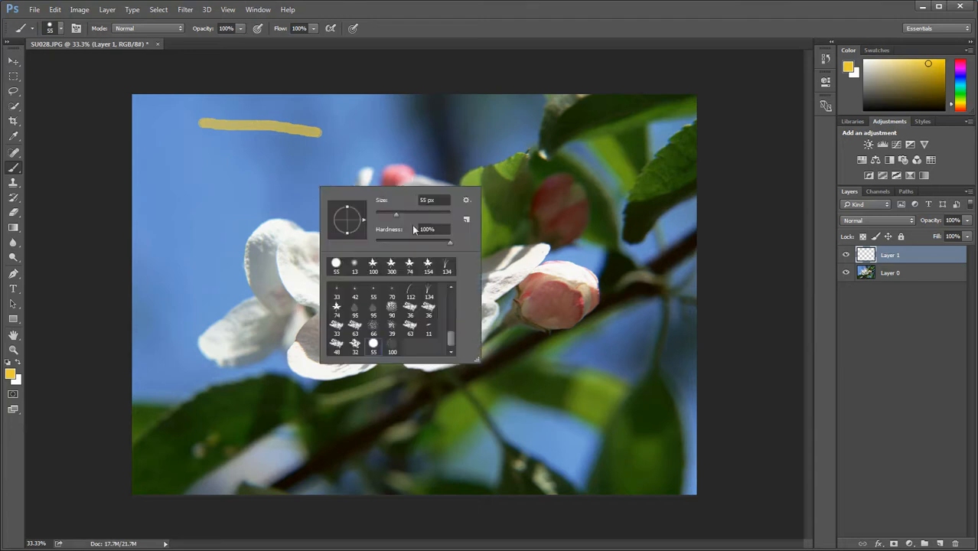
pyautogui.moveTo(447, 241); pyautogui.dragTo(389, 242)
pyautogui.click(206, 154)
pyautogui.moveTo(206, 154); pyautogui.dragTo(360, 175)
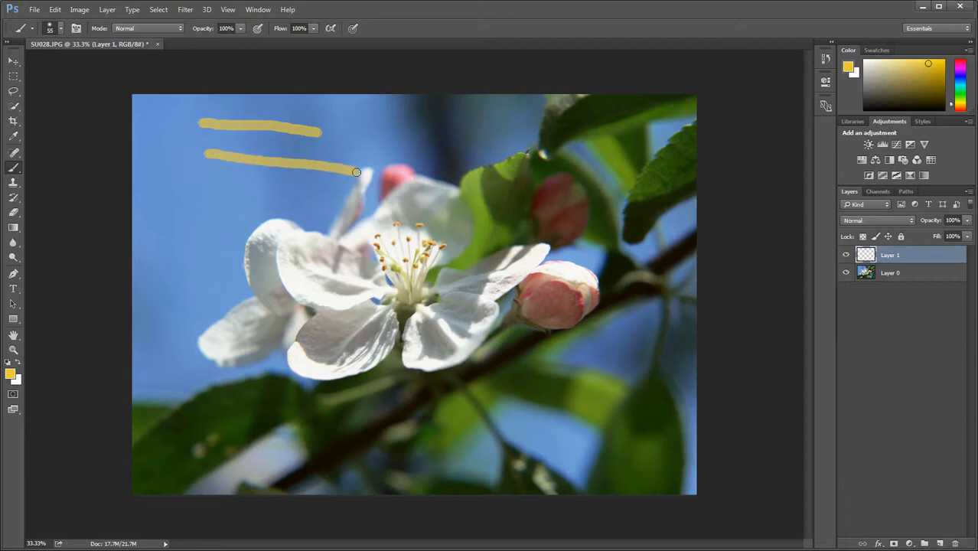
pyautogui.rightClick(255, 191)
pyautogui.moveTo(326, 244); pyautogui.dragTo(301, 243)
pyautogui.moveTo(173, 169); pyautogui.dragTo(275, 195)
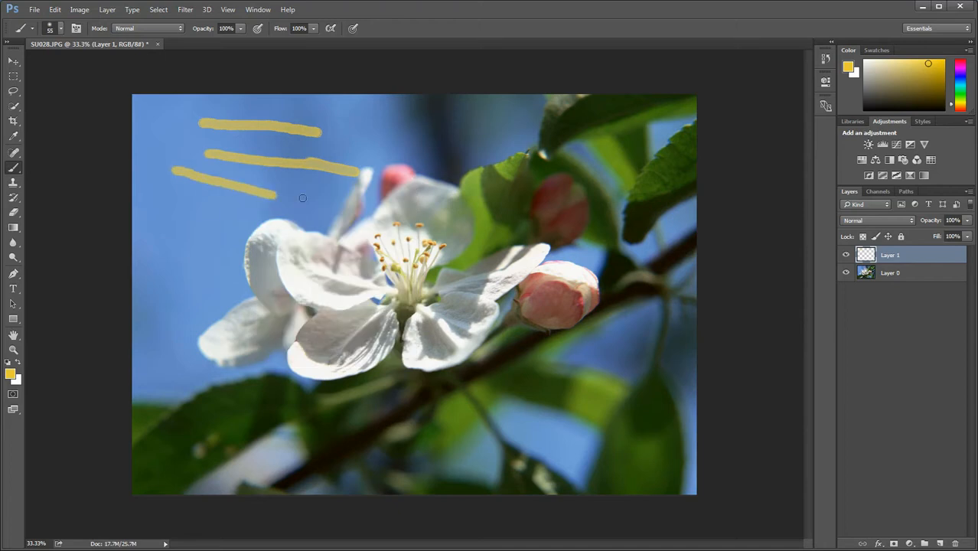
# Paint a thick 200 px yellow stroke from the sky across the left petals, and undo all the yellow strokes
pyautogui.press(']')
pyautogui.press(']')
pyautogui.press(']')
pyautogui.press(']')
pyautogui.press(']')
pyautogui.press(']')
pyautogui.press(']')
pyautogui.press(']')
pyautogui.moveTo(187, 214); pyautogui.dragTo(367, 265)
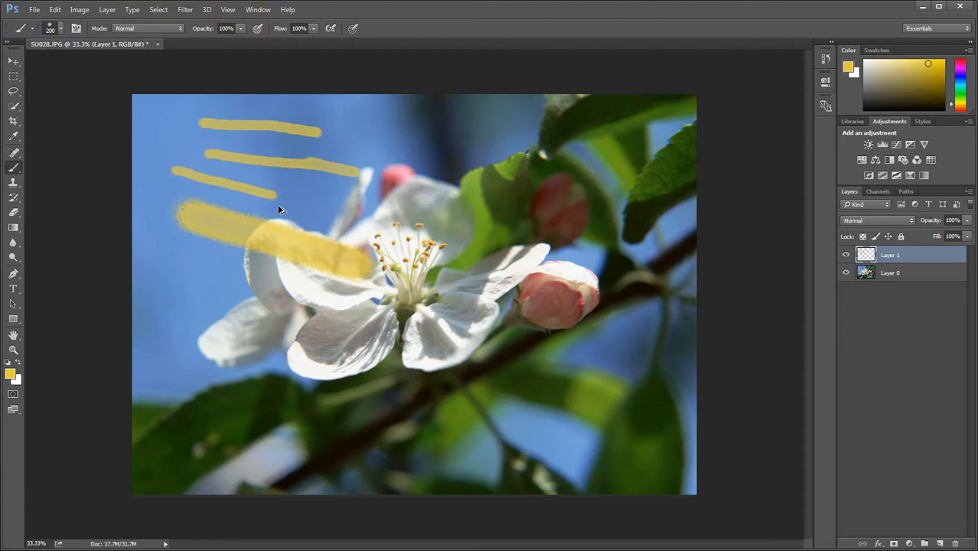
pyautogui.hotkey('ctrl', 'alt', 'z')
pyautogui.hotkey('ctrl', 'alt', 'z')
pyautogui.hotkey('ctrl', 'alt', 'z')
pyautogui.hotkey('ctrl', 'alt', 'z')
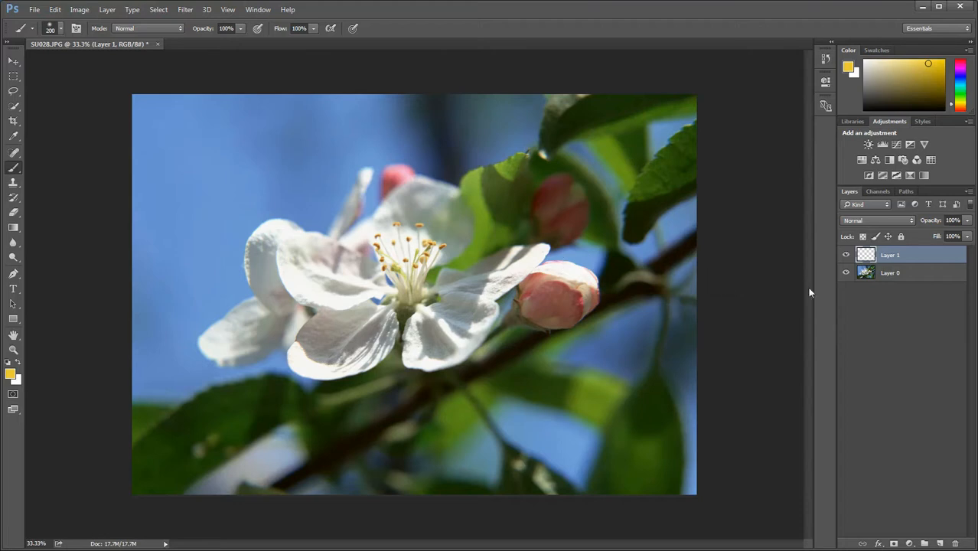
# Hide Layer 1, paint yellow over the flower's white petals on Layer 0, and undo that painting
pyautogui.click(846, 255)
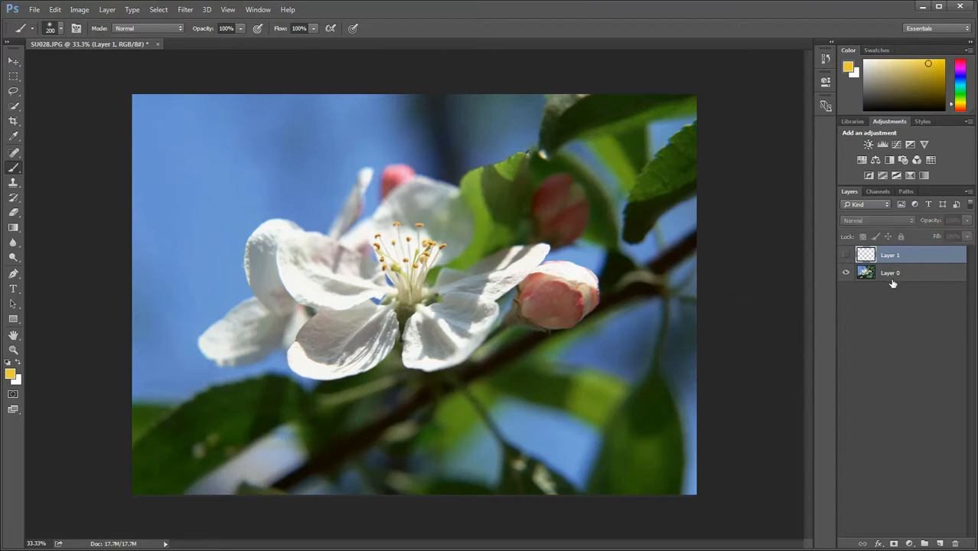
pyautogui.click(888, 282)
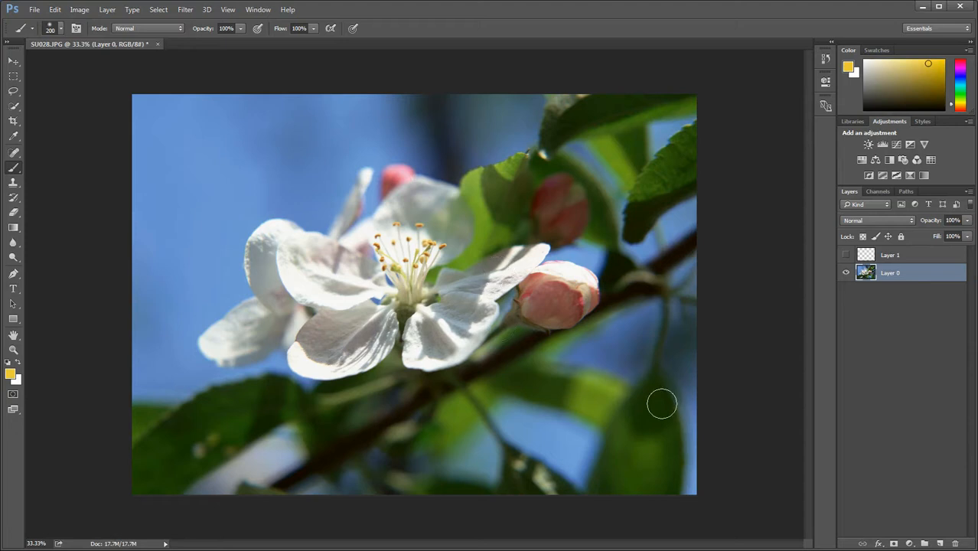
pyautogui.click(903, 259)
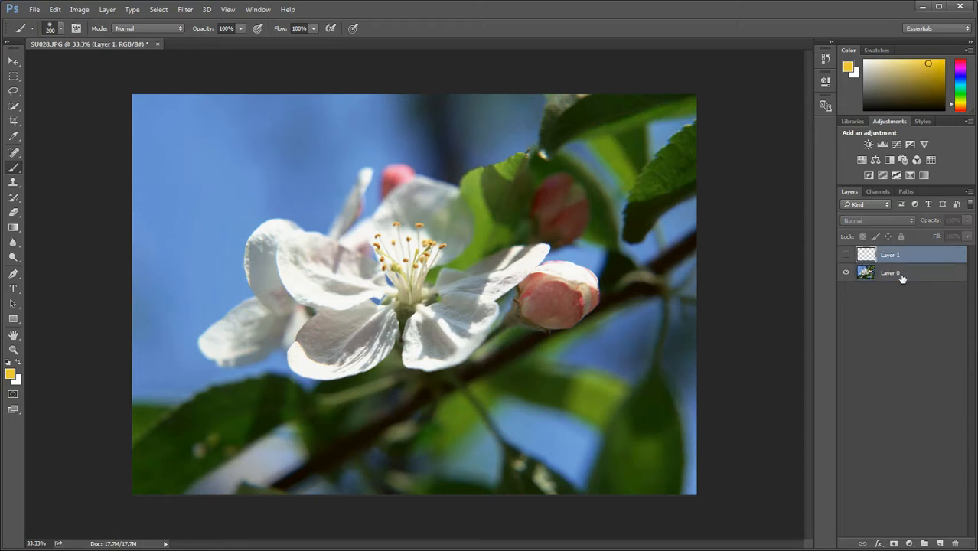
pyautogui.click(898, 277)
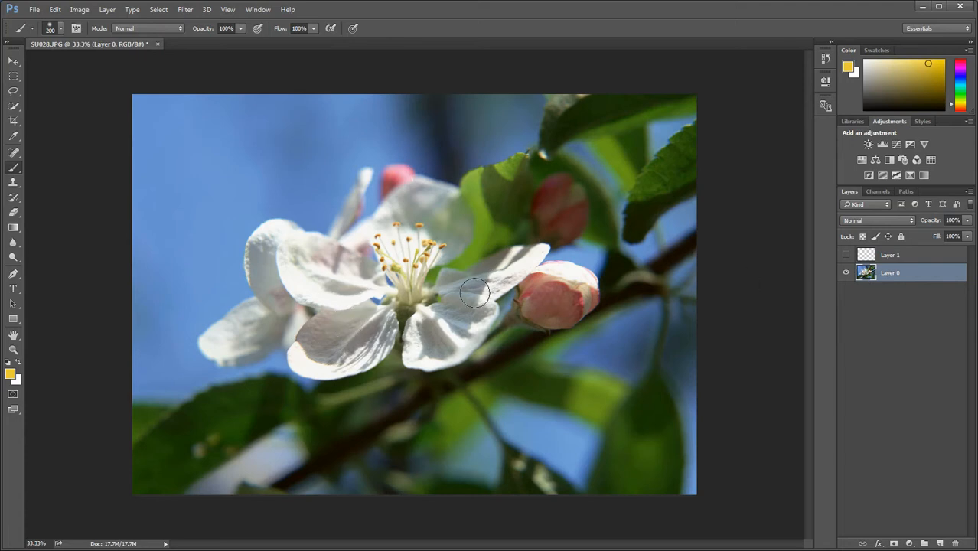
pyautogui.moveTo(454, 301)
pyautogui.mouseDown()
pyautogui.moveTo(431, 319)
pyautogui.moveTo(467, 310)
pyautogui.moveTo(423, 340)
pyautogui.moveTo(466, 333)
pyautogui.moveTo(303, 354)
pyautogui.moveTo(335, 327)
pyautogui.moveTo(299, 307)
pyautogui.moveTo(314, 281)
pyautogui.moveTo(278, 259)
pyautogui.moveTo(302, 267)
pyautogui.moveTo(336, 308)
pyautogui.moveTo(372, 287)
pyautogui.moveTo(407, 308)
pyautogui.moveTo(362, 316)
pyautogui.moveTo(434, 306)
pyautogui.moveTo(460, 281)
pyautogui.moveTo(495, 272)
pyautogui.moveTo(415, 283)
pyautogui.moveTo(480, 274)
pyautogui.moveTo(452, 284)
pyautogui.mouseUp()
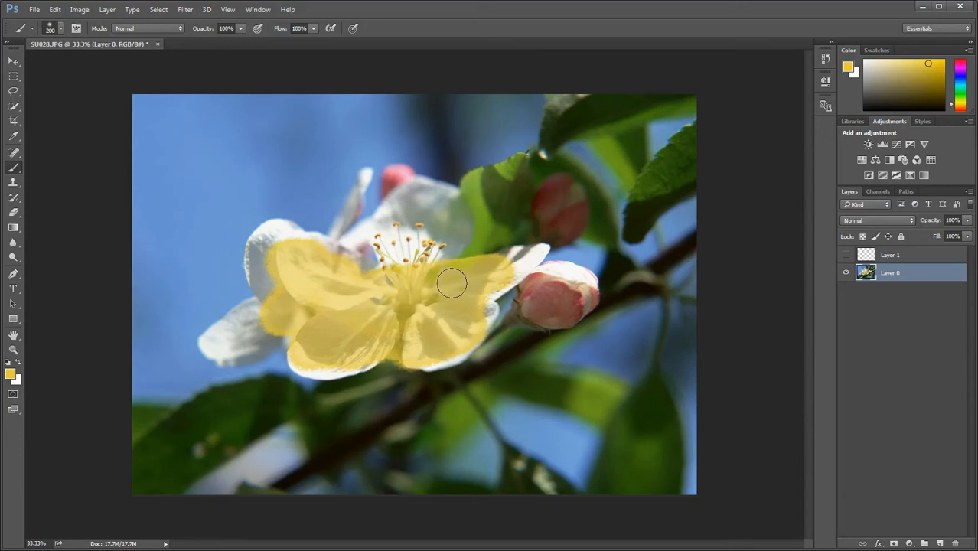
pyautogui.hotkey('ctrl', 'z')
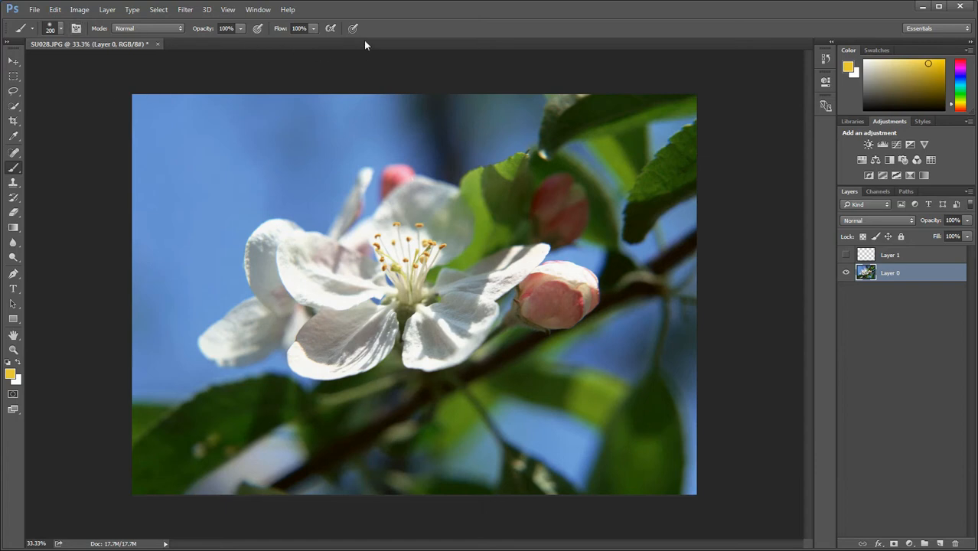
# Try several tips in the Brush settings, paint a wavy stroke over the flower with the 25 px Round Blunt tip, and undo it
pyautogui.click(258, 10)
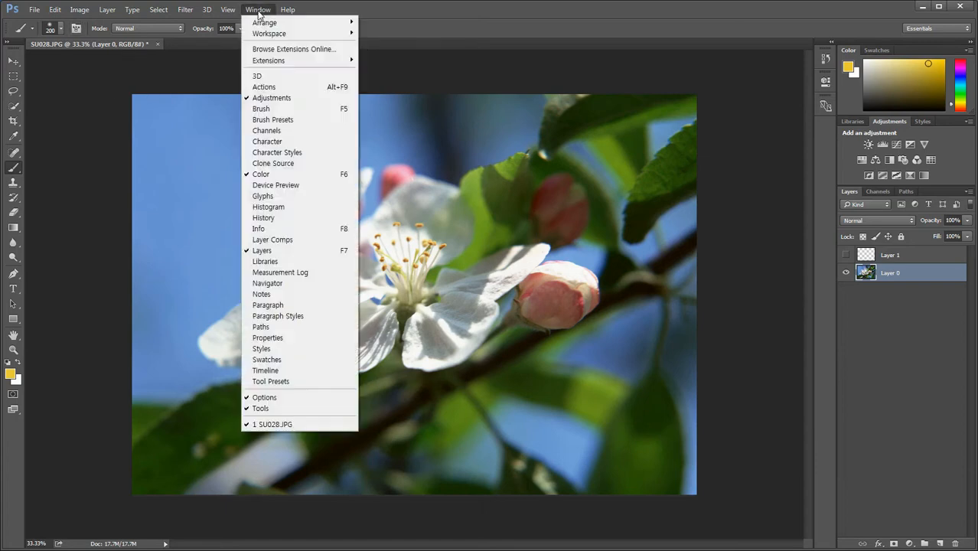
pyautogui.click(264, 109)
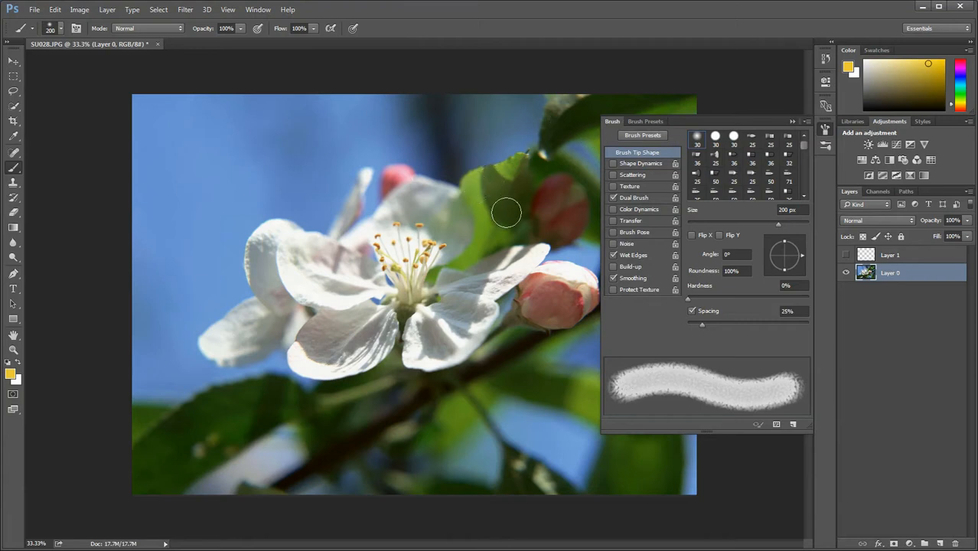
pyautogui.click(716, 137)
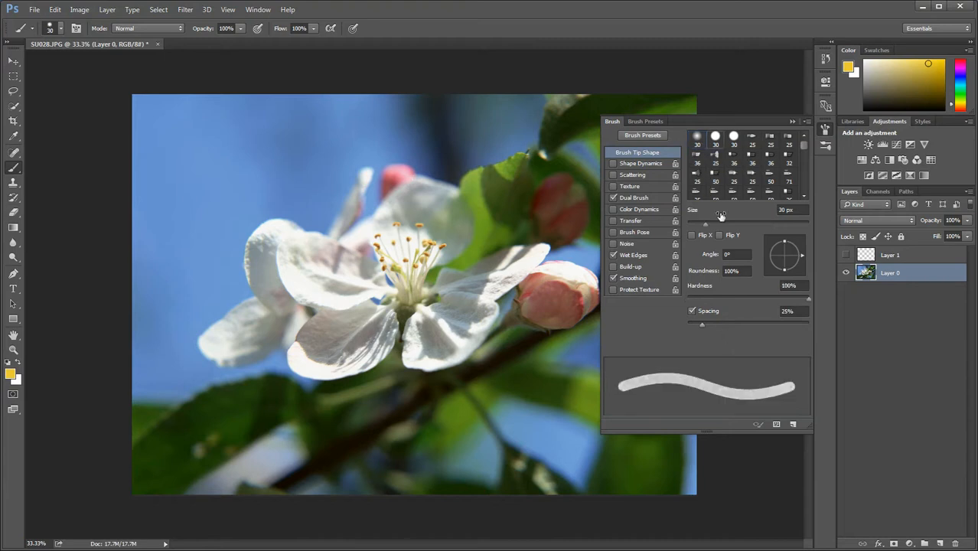
pyautogui.click(734, 142)
pyautogui.click(751, 140)
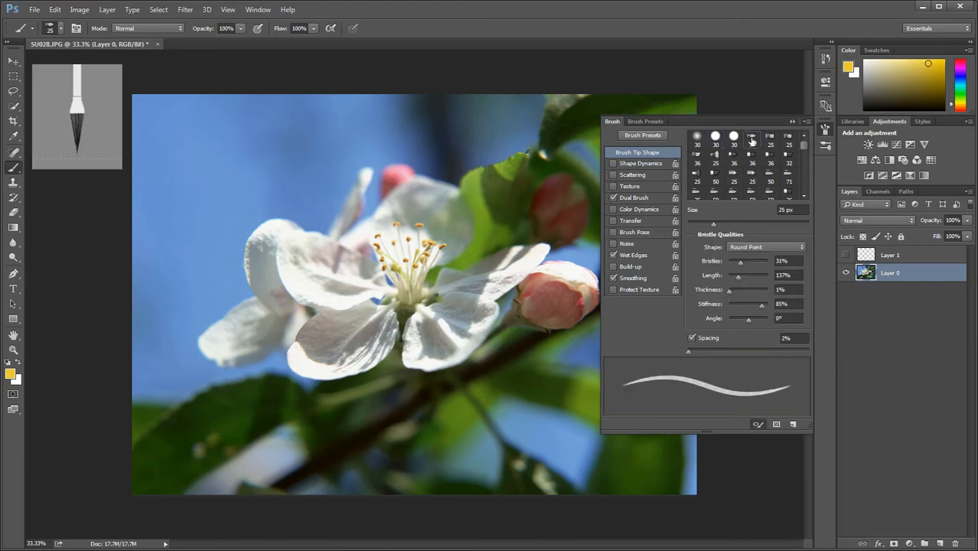
pyautogui.click(772, 140)
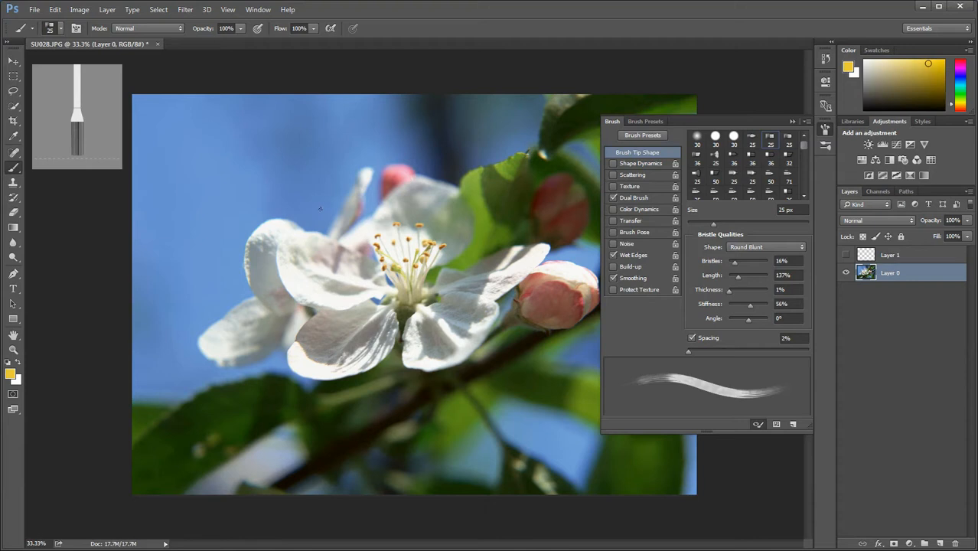
pyautogui.moveTo(284, 220)
pyautogui.mouseDown()
pyautogui.moveTo(330, 190)
pyautogui.moveTo(429, 212)
pyautogui.moveTo(549, 255)
pyautogui.mouseUp()
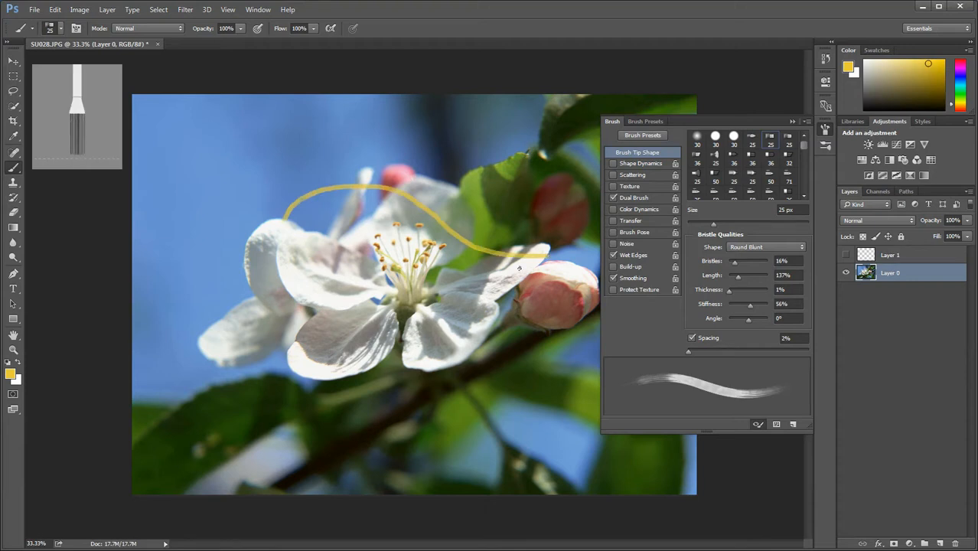
pyautogui.hotkey('ctrl', 'z')
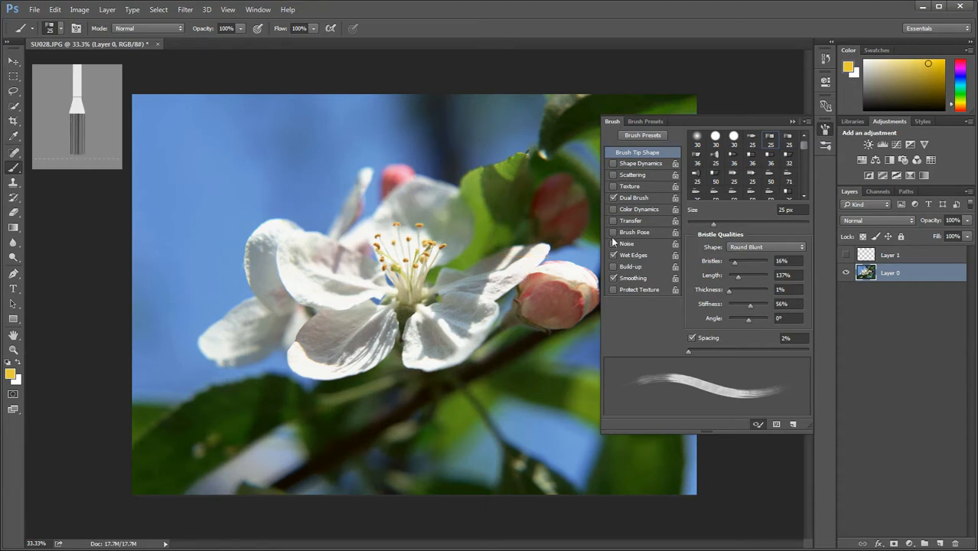
# Set the Hard Round 30 px tip's spacing to 201%, paint a dotted line across the flower, and undo it
pyautogui.click(716, 140)
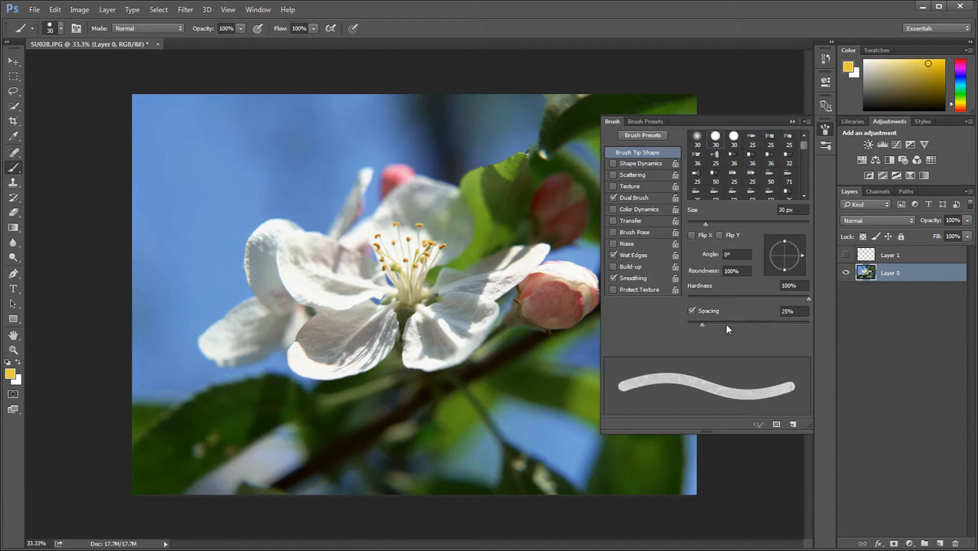
pyautogui.moveTo(704, 329); pyautogui.dragTo(780, 337)
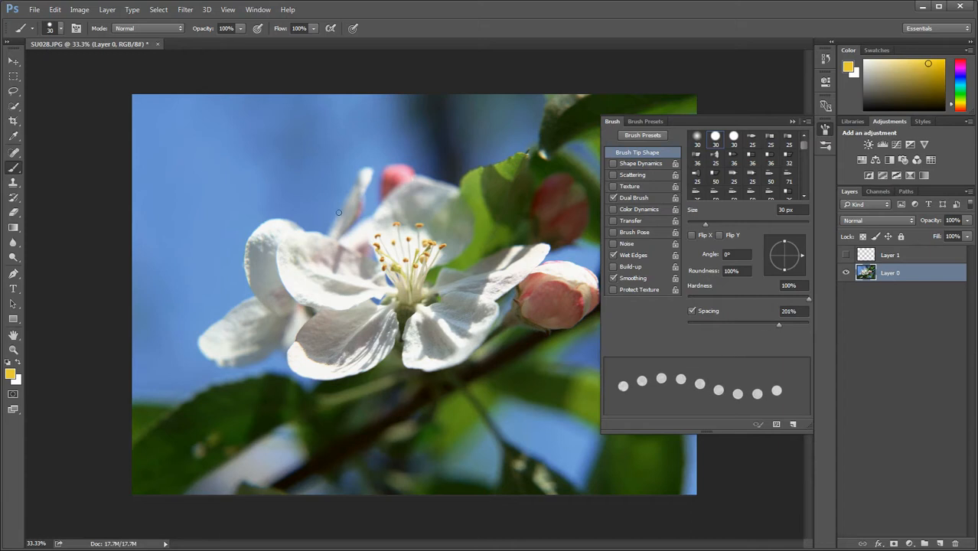
pyautogui.moveTo(281, 194)
pyautogui.mouseDown()
pyautogui.moveTo(332, 201)
pyautogui.moveTo(449, 263)
pyautogui.moveTo(538, 289)
pyautogui.mouseUp()
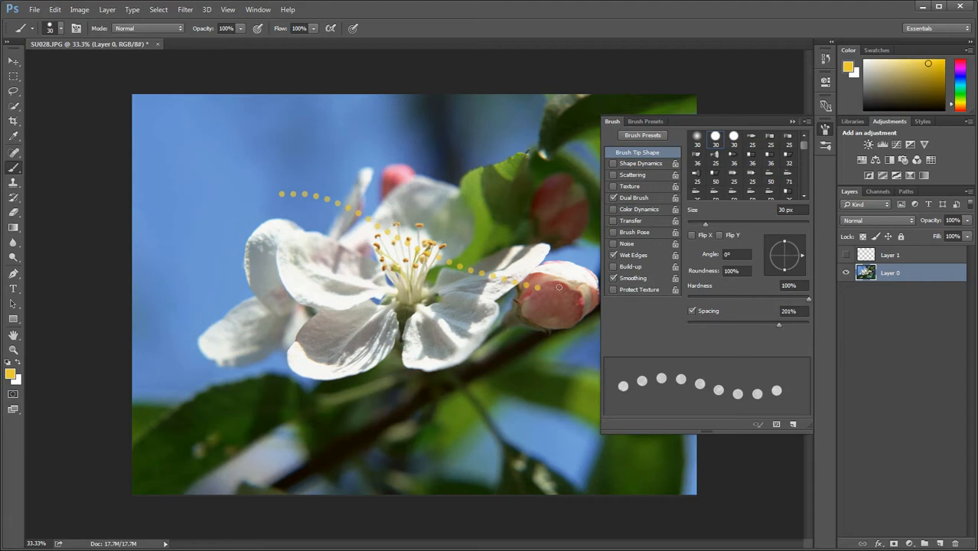
pyautogui.hotkey('ctrl', 'z')
# Paint a widely dotted line across the flower with 454% spacing and a continuous wavy stroke below it with 1% spacing
pyautogui.moveTo(777, 326); pyautogui.dragTo(794, 326)
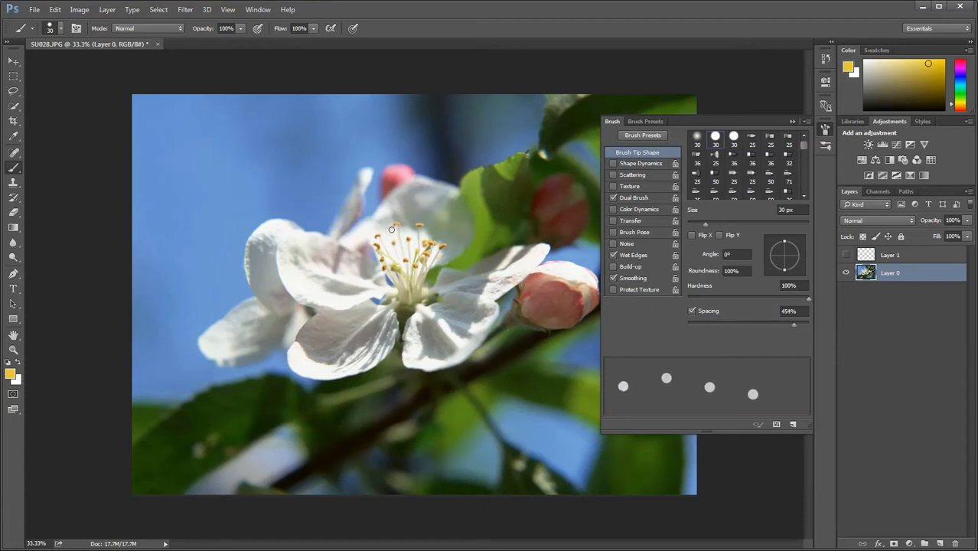
pyautogui.moveTo(249, 196)
pyautogui.mouseDown()
pyautogui.moveTo(303, 181)
pyautogui.moveTo(385, 231)
pyautogui.moveTo(478, 265)
pyautogui.moveTo(540, 268)
pyautogui.mouseUp()
pyautogui.moveTo(793, 326); pyautogui.dragTo(687, 328)
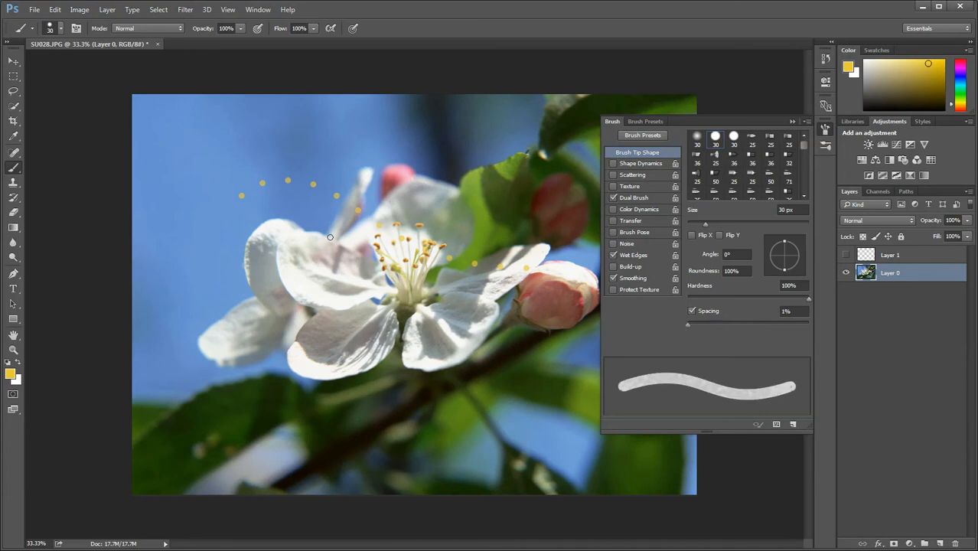
pyautogui.moveTo(230, 228)
pyautogui.mouseDown()
pyautogui.moveTo(249, 219)
pyautogui.moveTo(330, 236)
pyautogui.moveTo(478, 299)
pyautogui.mouseUp()
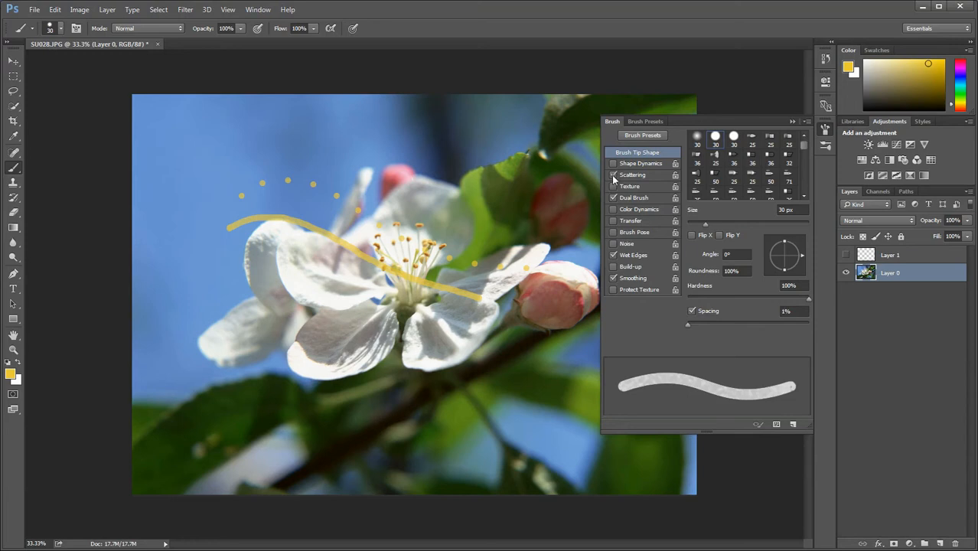
# Set the brush spacing to 226% and enable Scattering, Texture, Color Dynamics and Transfer
pyautogui.moveTo(687, 325)
pyautogui.mouseDown()
pyautogui.moveTo(790, 331)
pyautogui.moveTo(780, 333)
pyautogui.mouseUp()
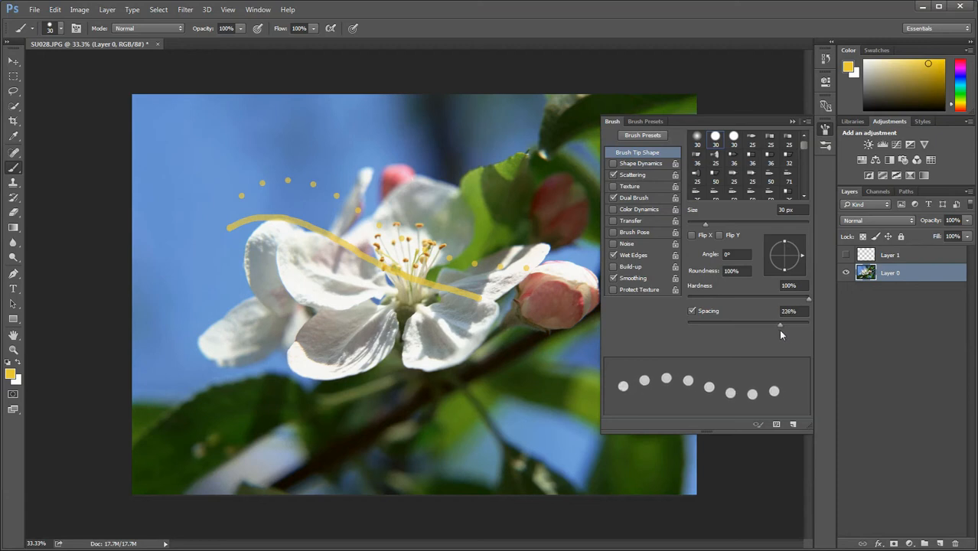
pyautogui.click(613, 186)
pyautogui.click(613, 209)
pyautogui.click(613, 221)
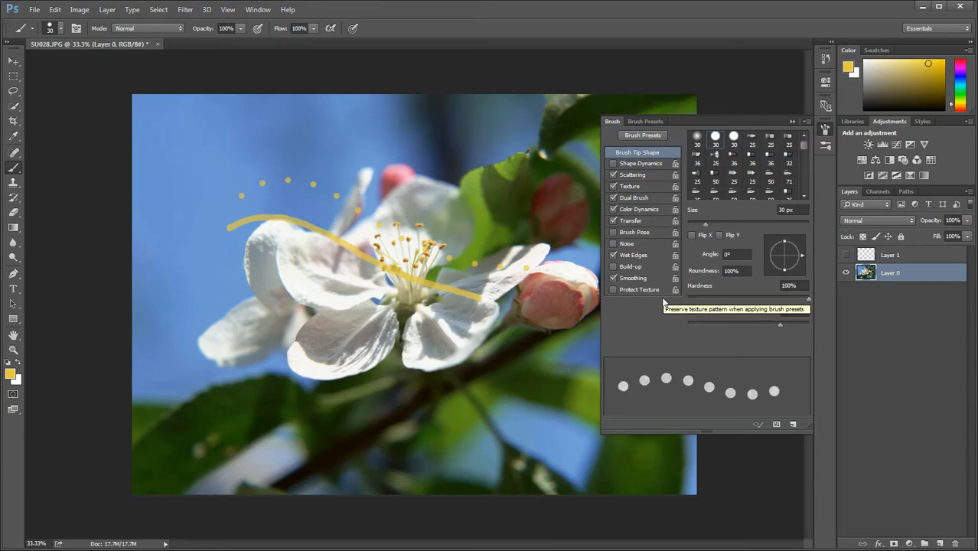
# Collapse the Brush settings and undo both the continuous stroke and the dotted line on Layer 0
pyautogui.click(793, 120)
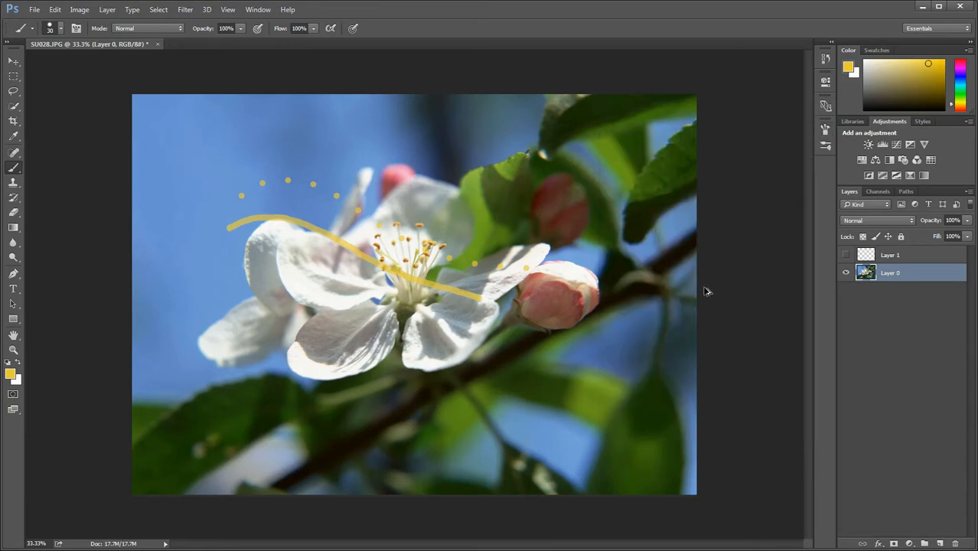
pyautogui.hotkey('ctrl', 'z')
pyautogui.hotkey('ctrl', 'alt', 'z')
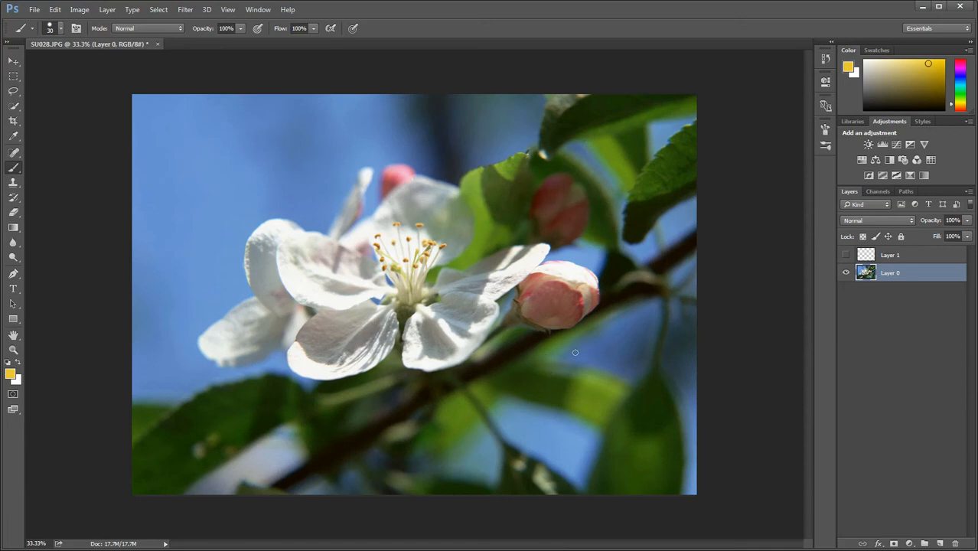
# Make Layer 1 visible again and set it as the active layer
pyautogui.click(903, 258)
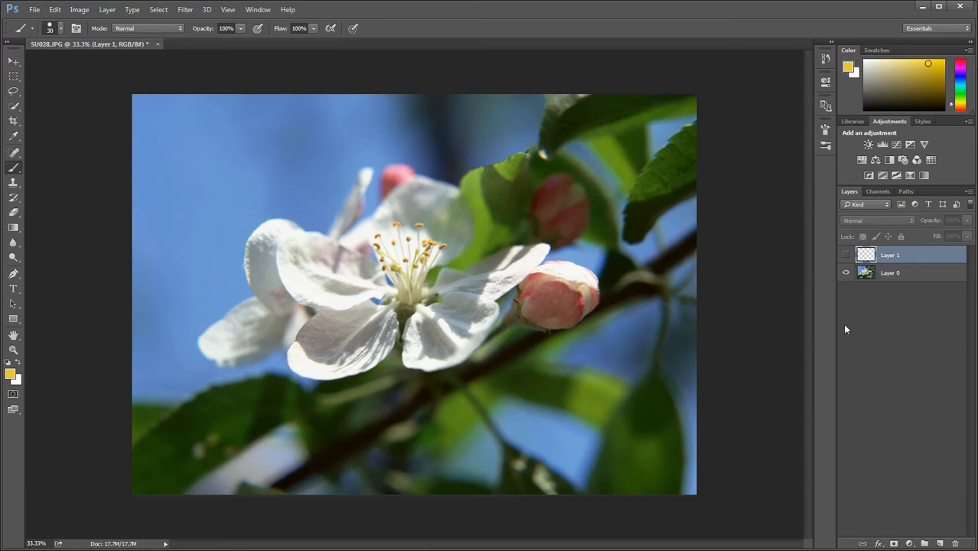
pyautogui.click(901, 275)
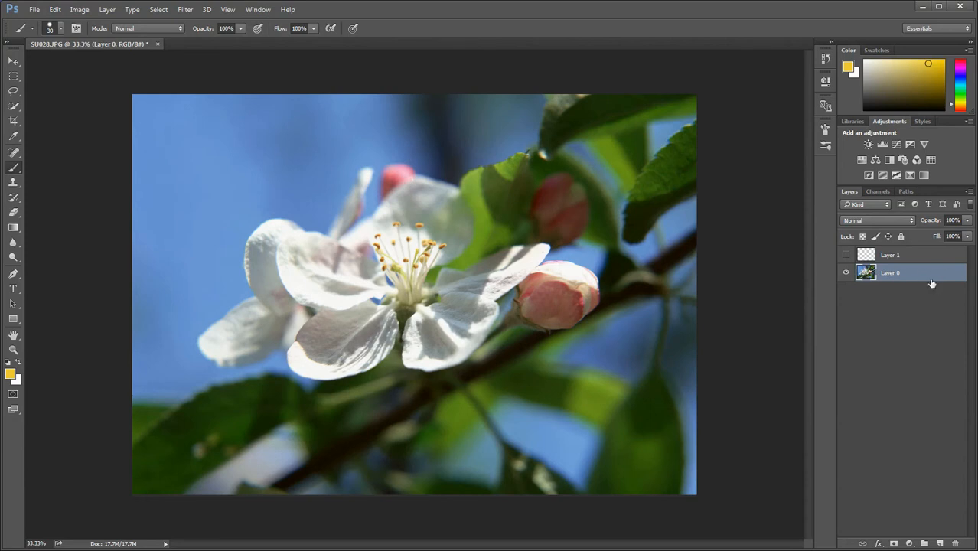
pyautogui.click(925, 257)
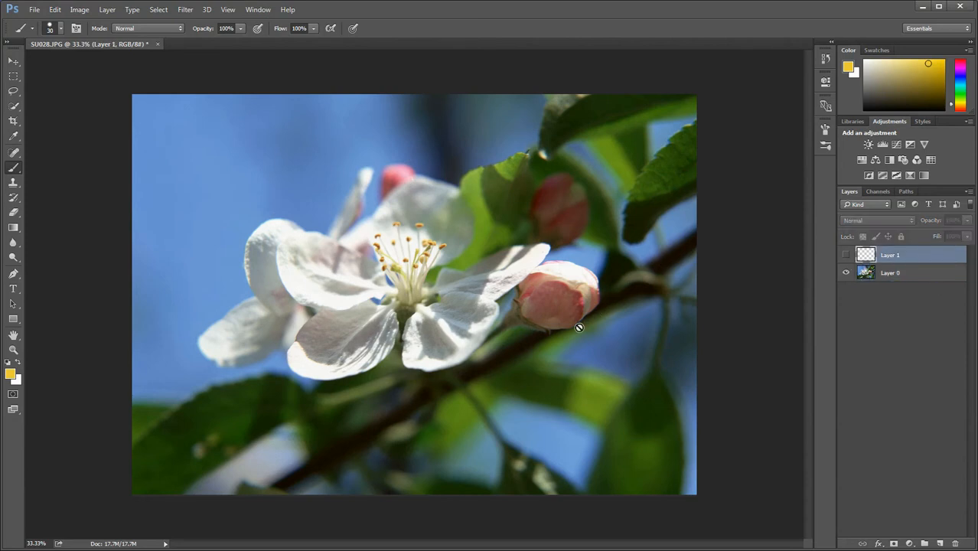
pyautogui.click(908, 273)
pyautogui.click(909, 257)
pyautogui.click(846, 256)
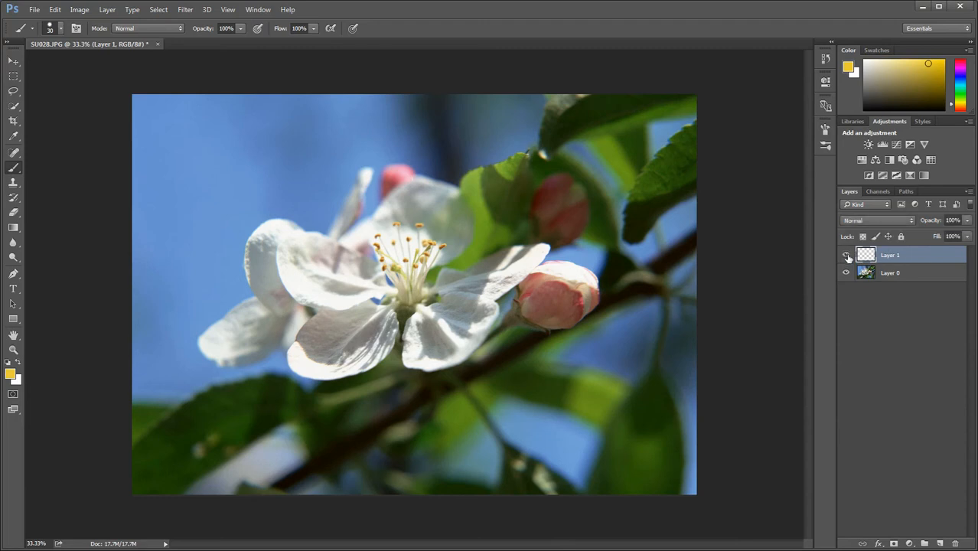
pyautogui.click(911, 275)
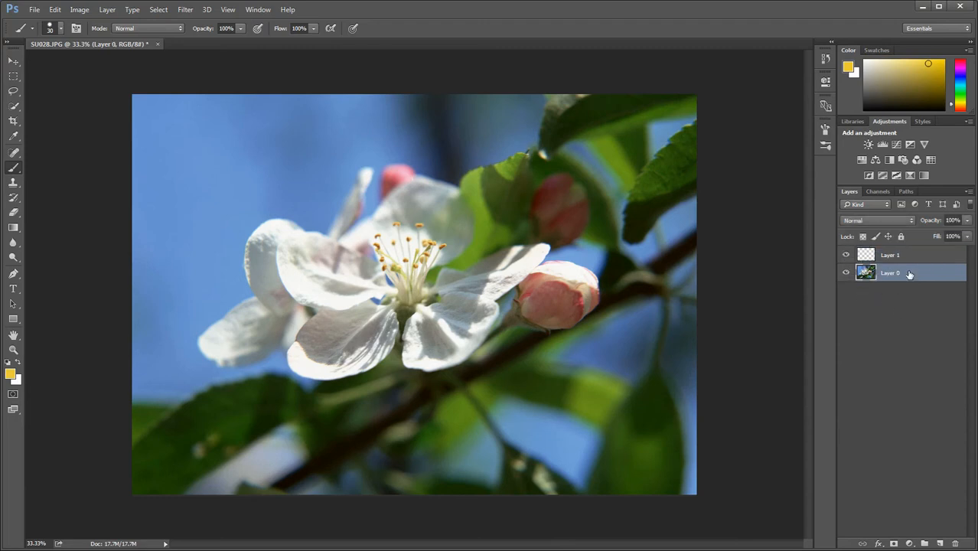
pyautogui.click(908, 257)
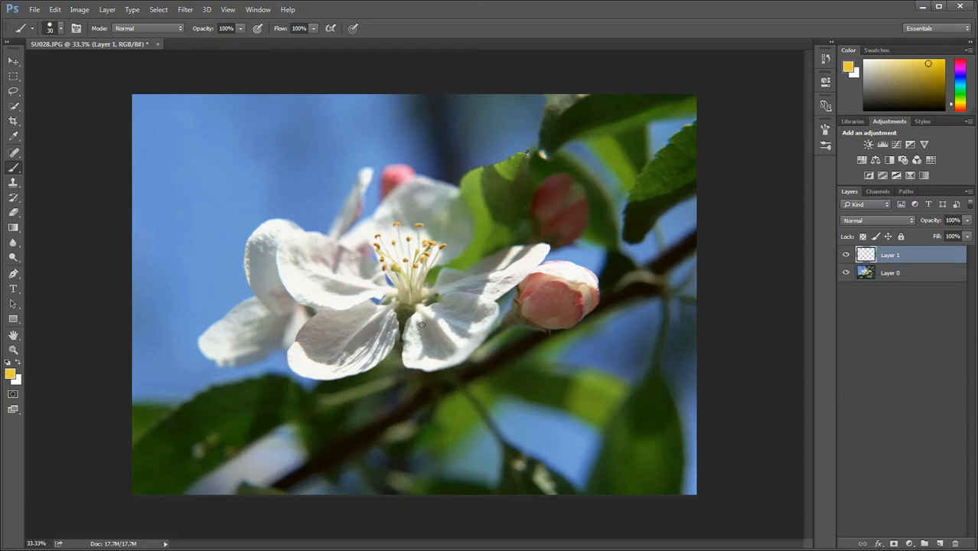
# Choose the 74 px maple leaf brush, enlarge it to 700 px, and paint scattered yellow and orange leaves over the flower on Layer 1
pyautogui.rightClick(374, 227)
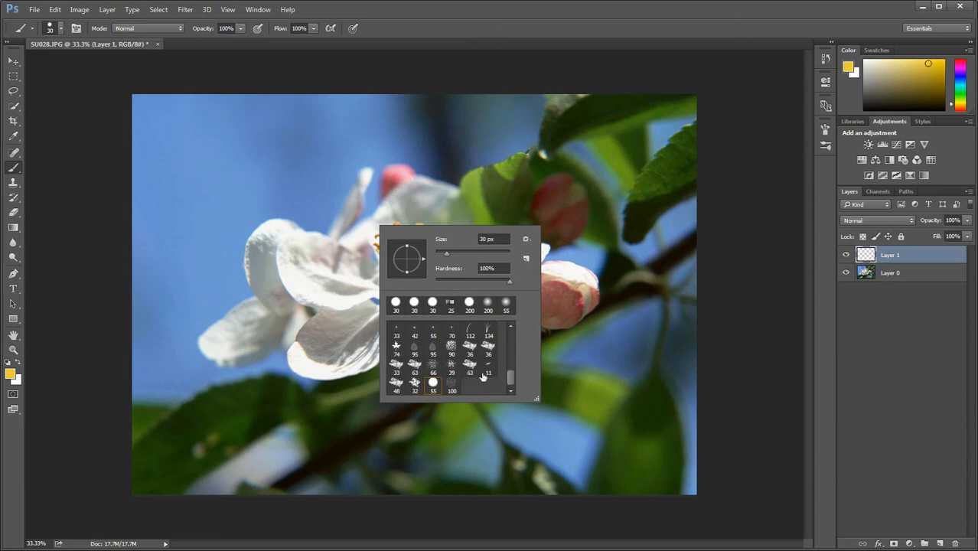
pyautogui.click(396, 346)
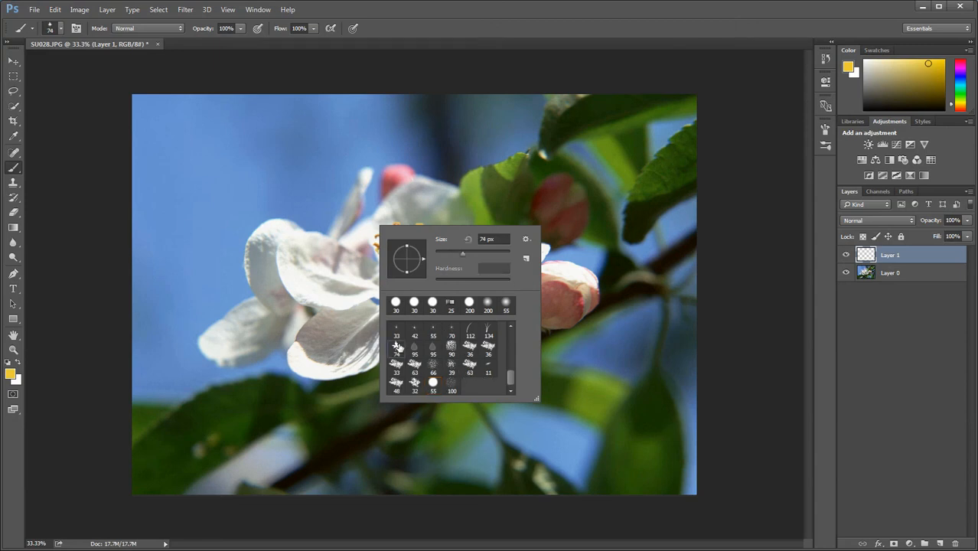
pyautogui.click(333, 230)
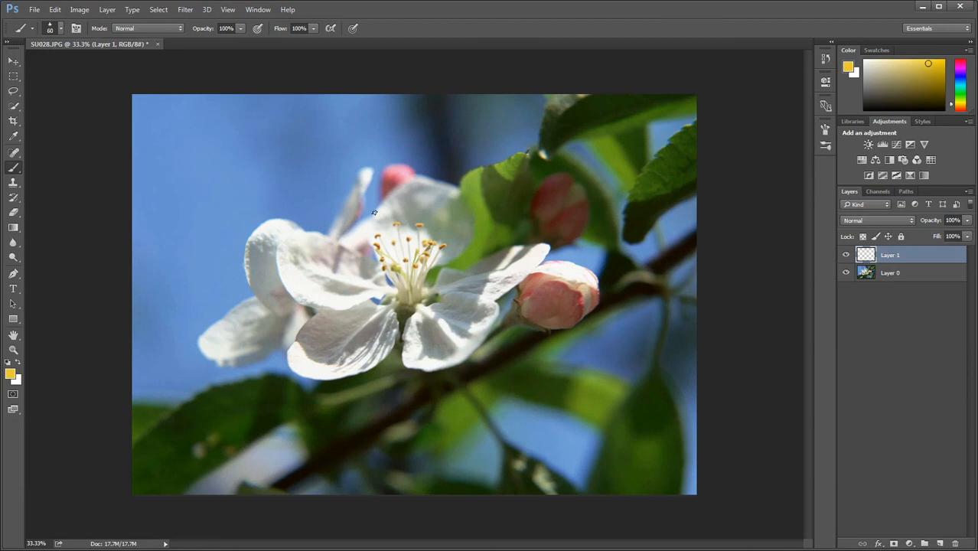
pyautogui.press(']')
pyautogui.press(']')
pyautogui.press(']')
pyautogui.press(']')
pyautogui.press(']')
pyautogui.press(']')
pyautogui.press(']')
pyautogui.press(']')
pyautogui.press(']')
pyautogui.press(']')
pyautogui.click(390, 260)
pyautogui.click(390, 261)
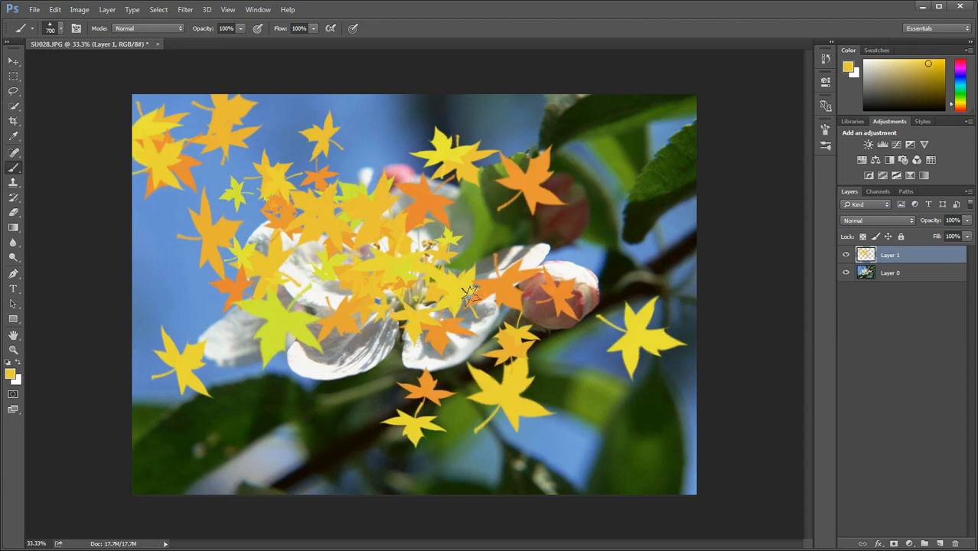